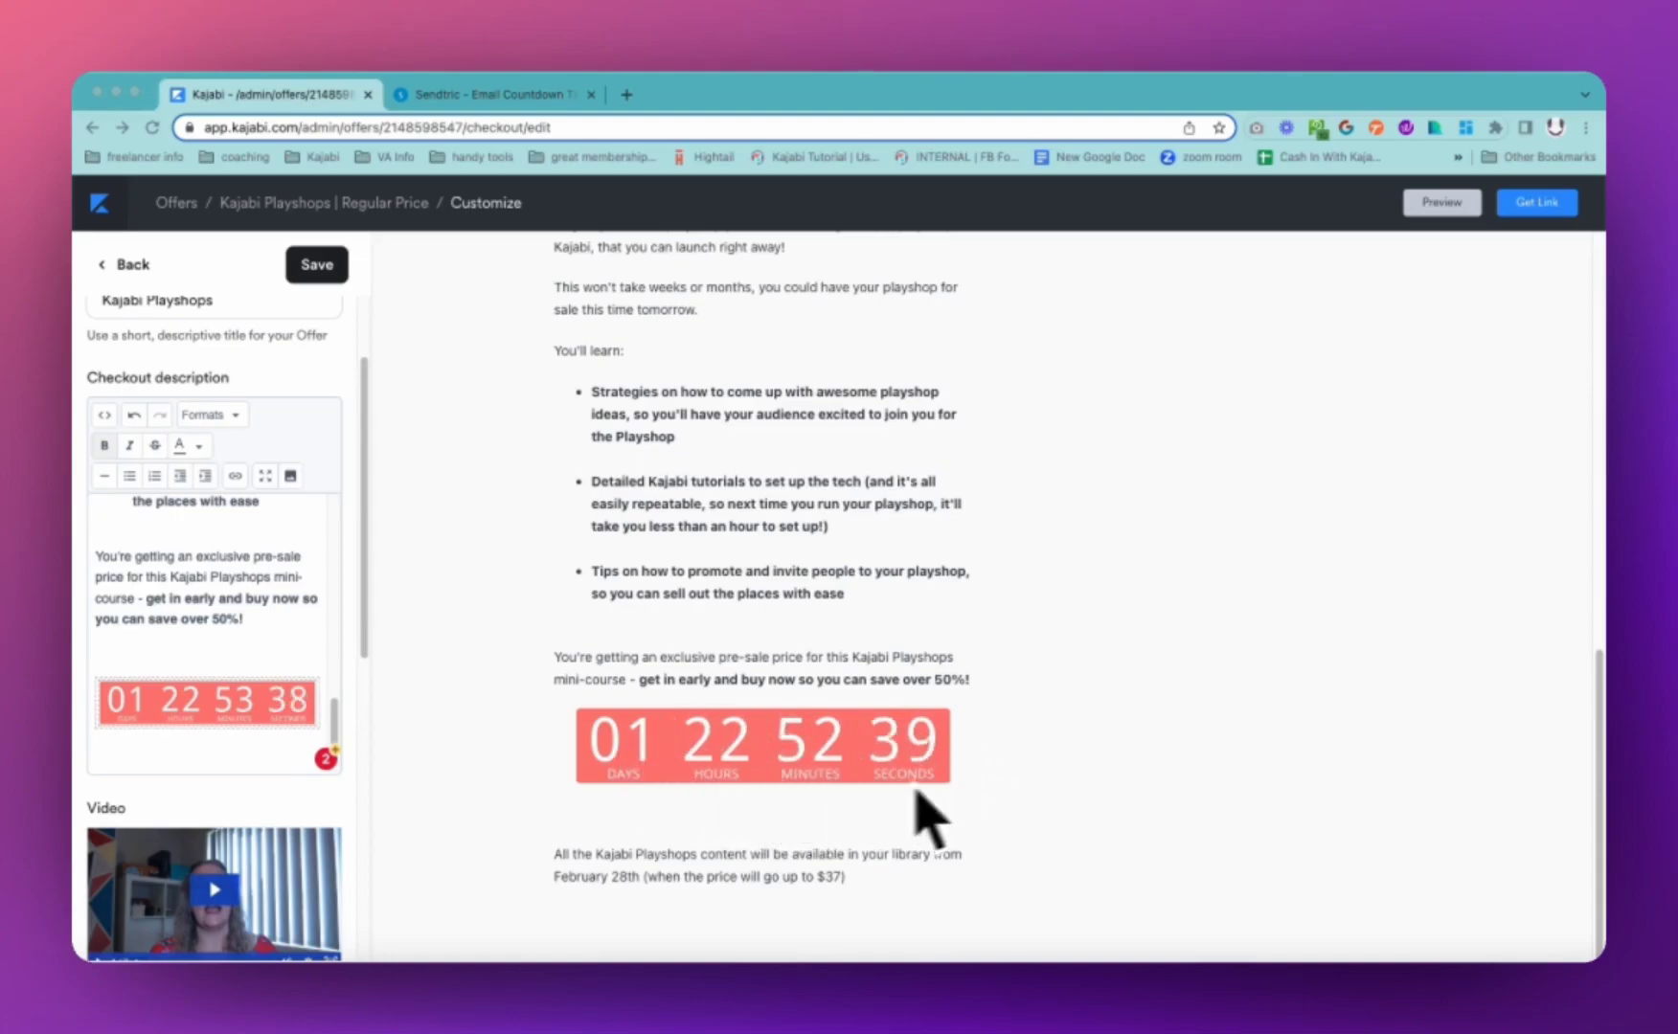
Switch to Sendtric's free countdown timer generator and fill the email field from a saved address
{"action": "scroll", "coordinate": [986, 768], "scroll_direction": "up", "scroll_amount": 5}
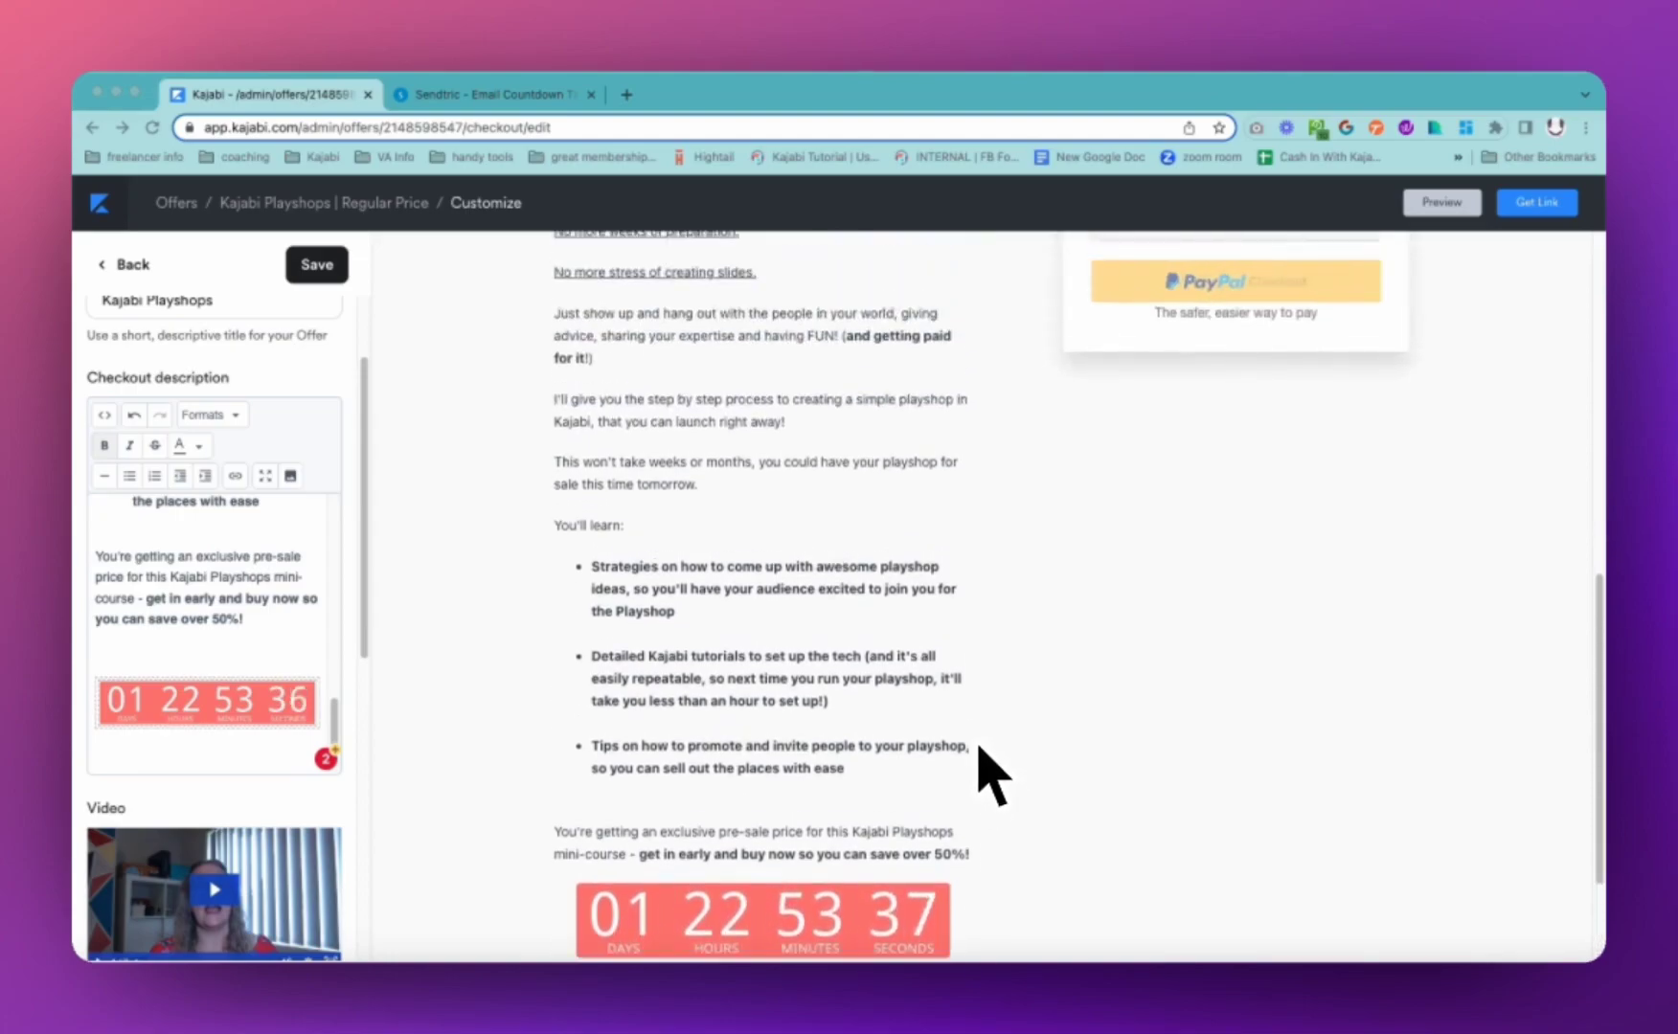
{"action": "scroll", "coordinate": [749, 644], "scroll_direction": "up", "scroll_amount": 8}
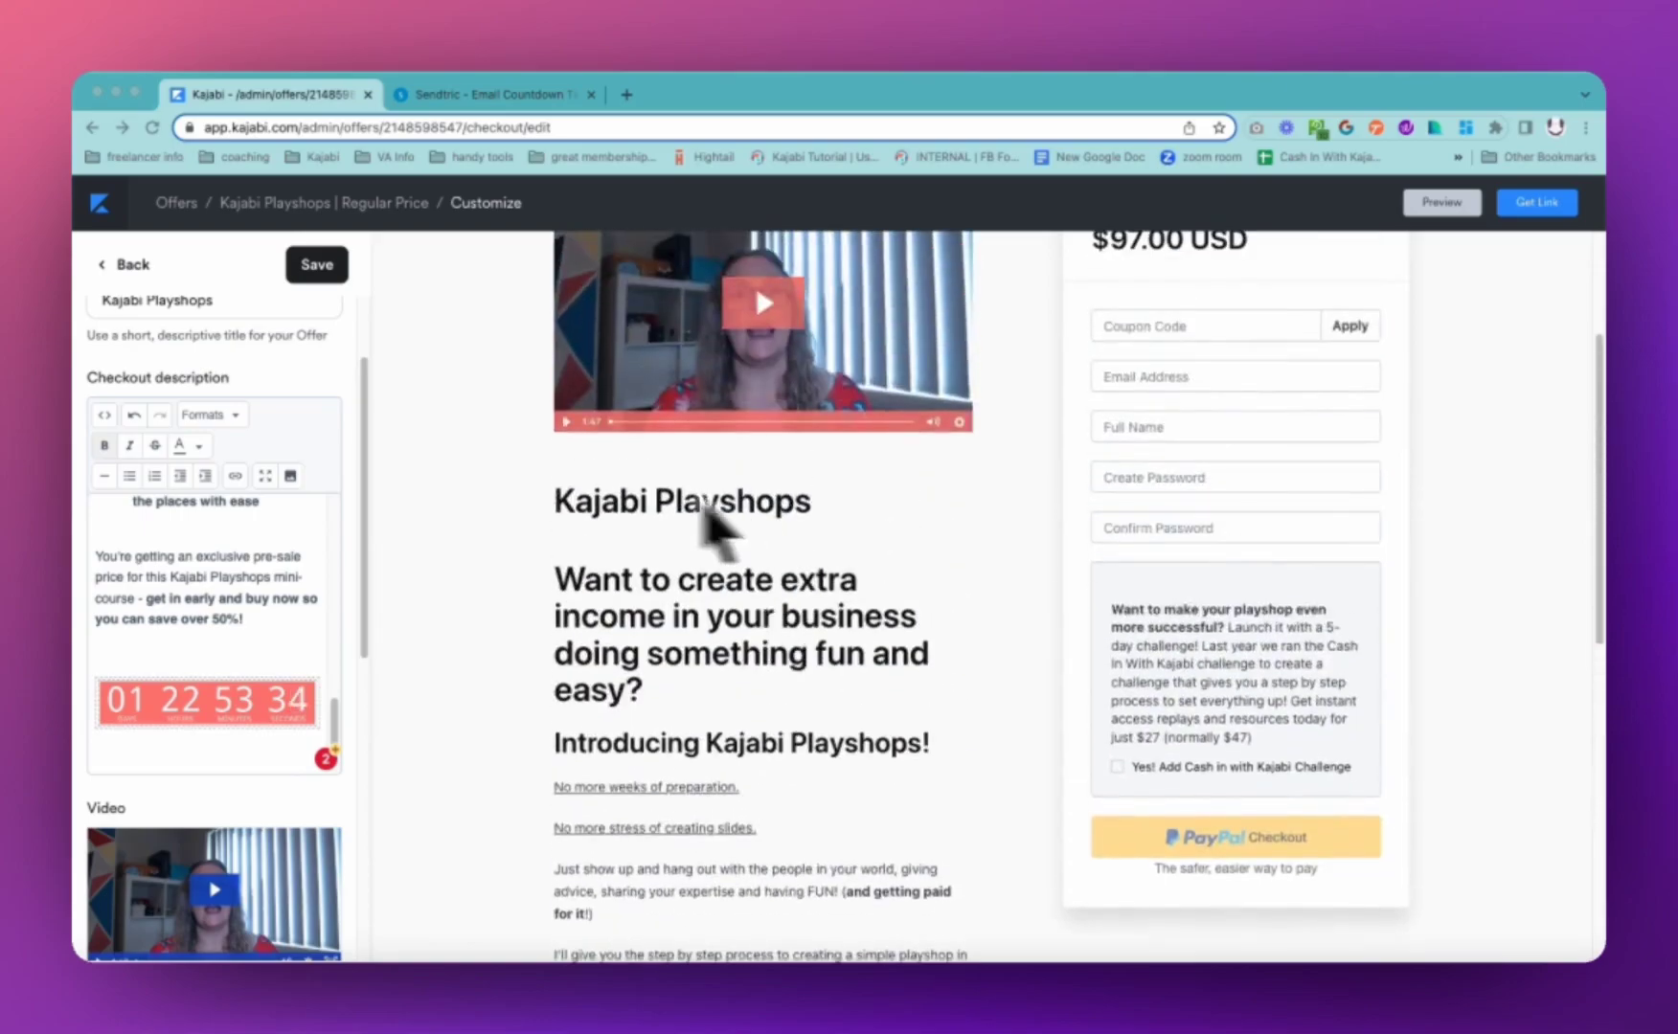
{"action": "scroll", "coordinate": [763, 692], "scroll_direction": "down", "scroll_amount": 5}
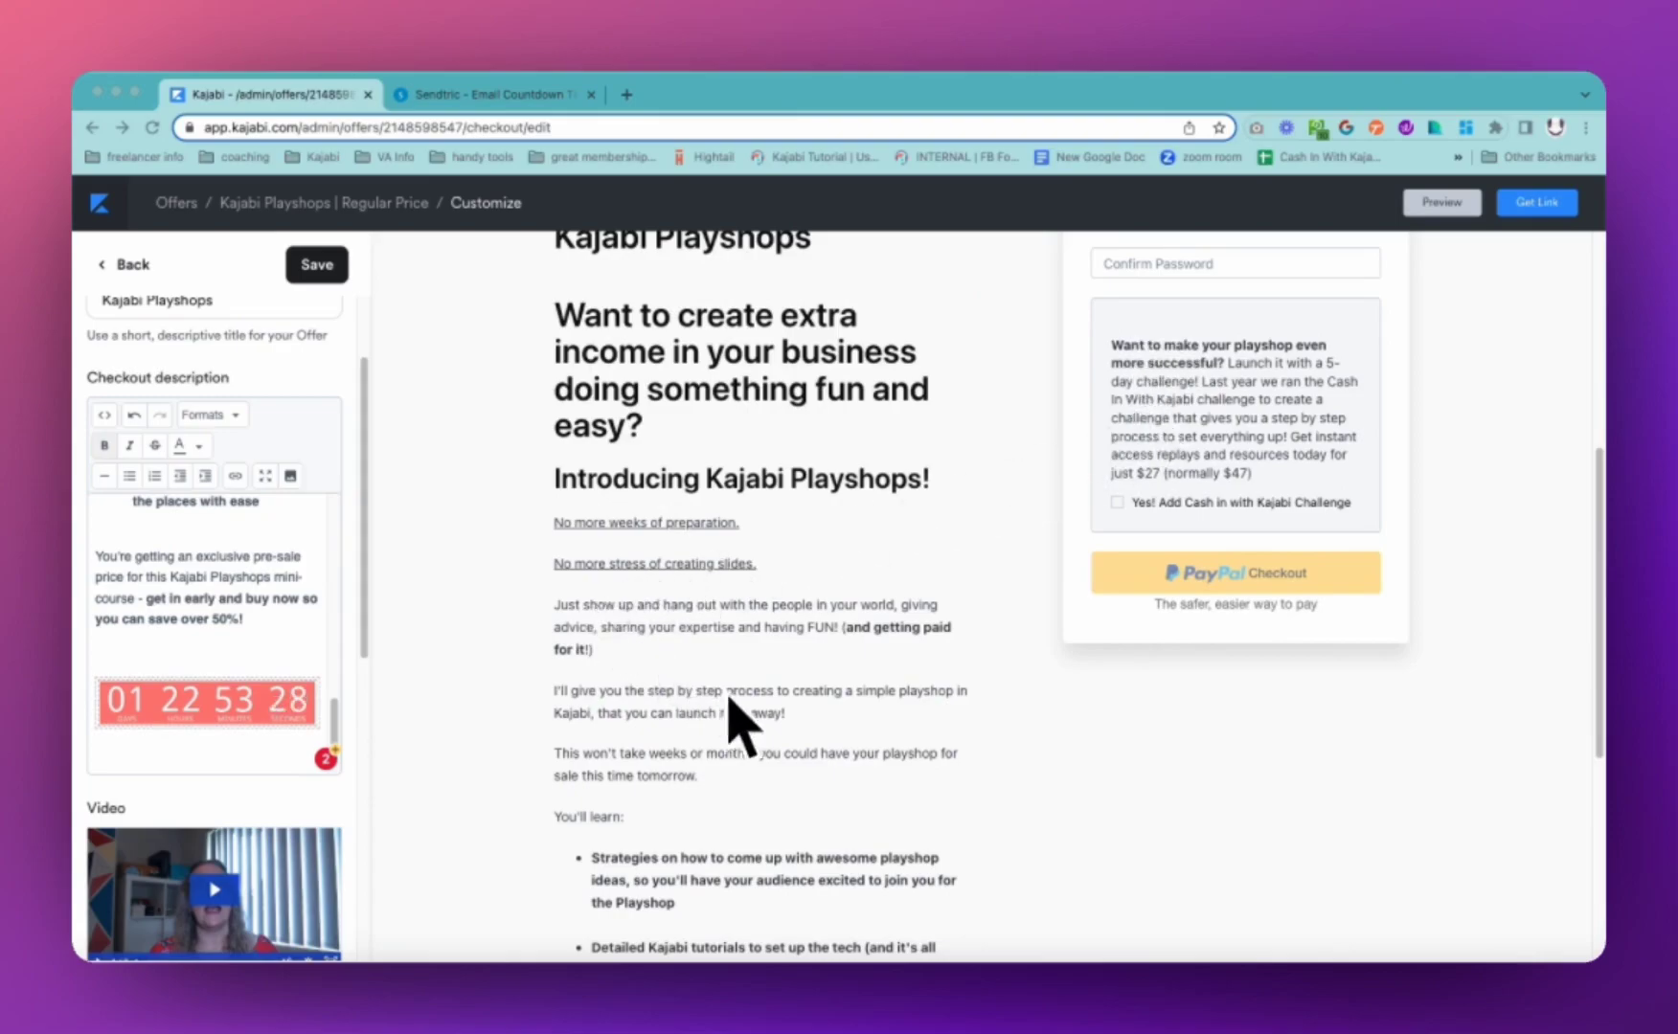
{"action": "scroll", "coordinate": [824, 736], "scroll_direction": "down", "scroll_amount": 6}
{"action": "scroll", "coordinate": [822, 711], "scroll_direction": "down", "scroll_amount": 3}
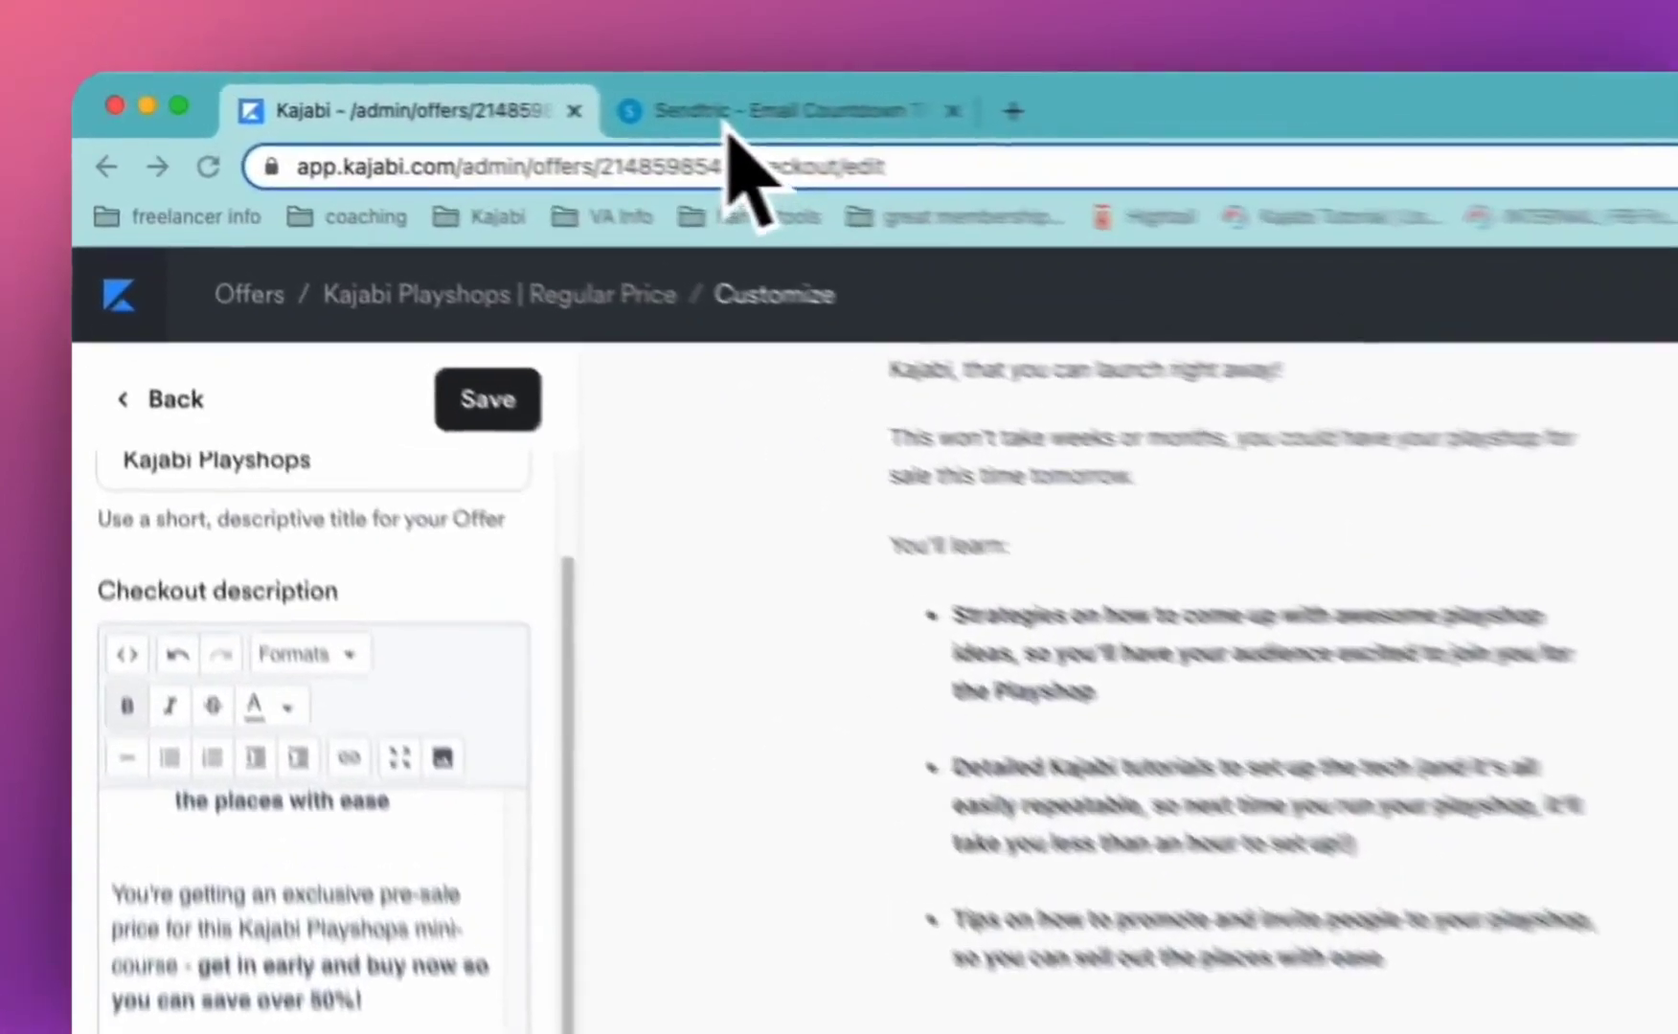
{"action": "left_click", "coordinate": [455, 94]}
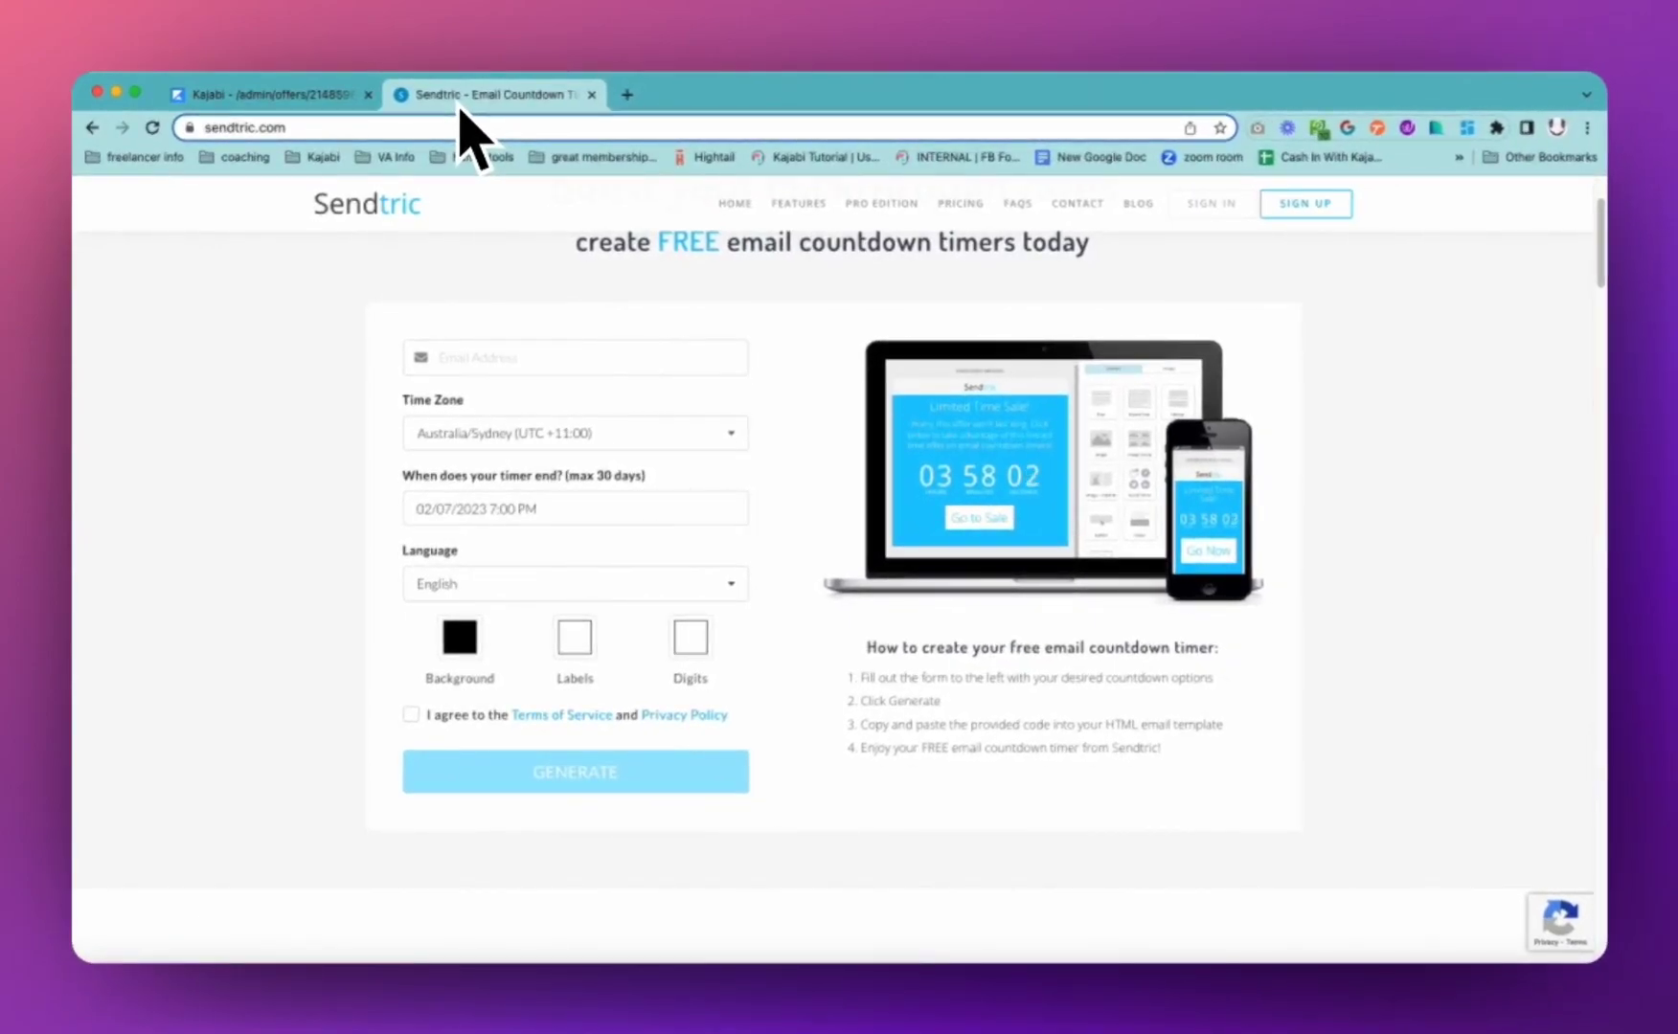
{"action": "left_click", "coordinate": [484, 368]}
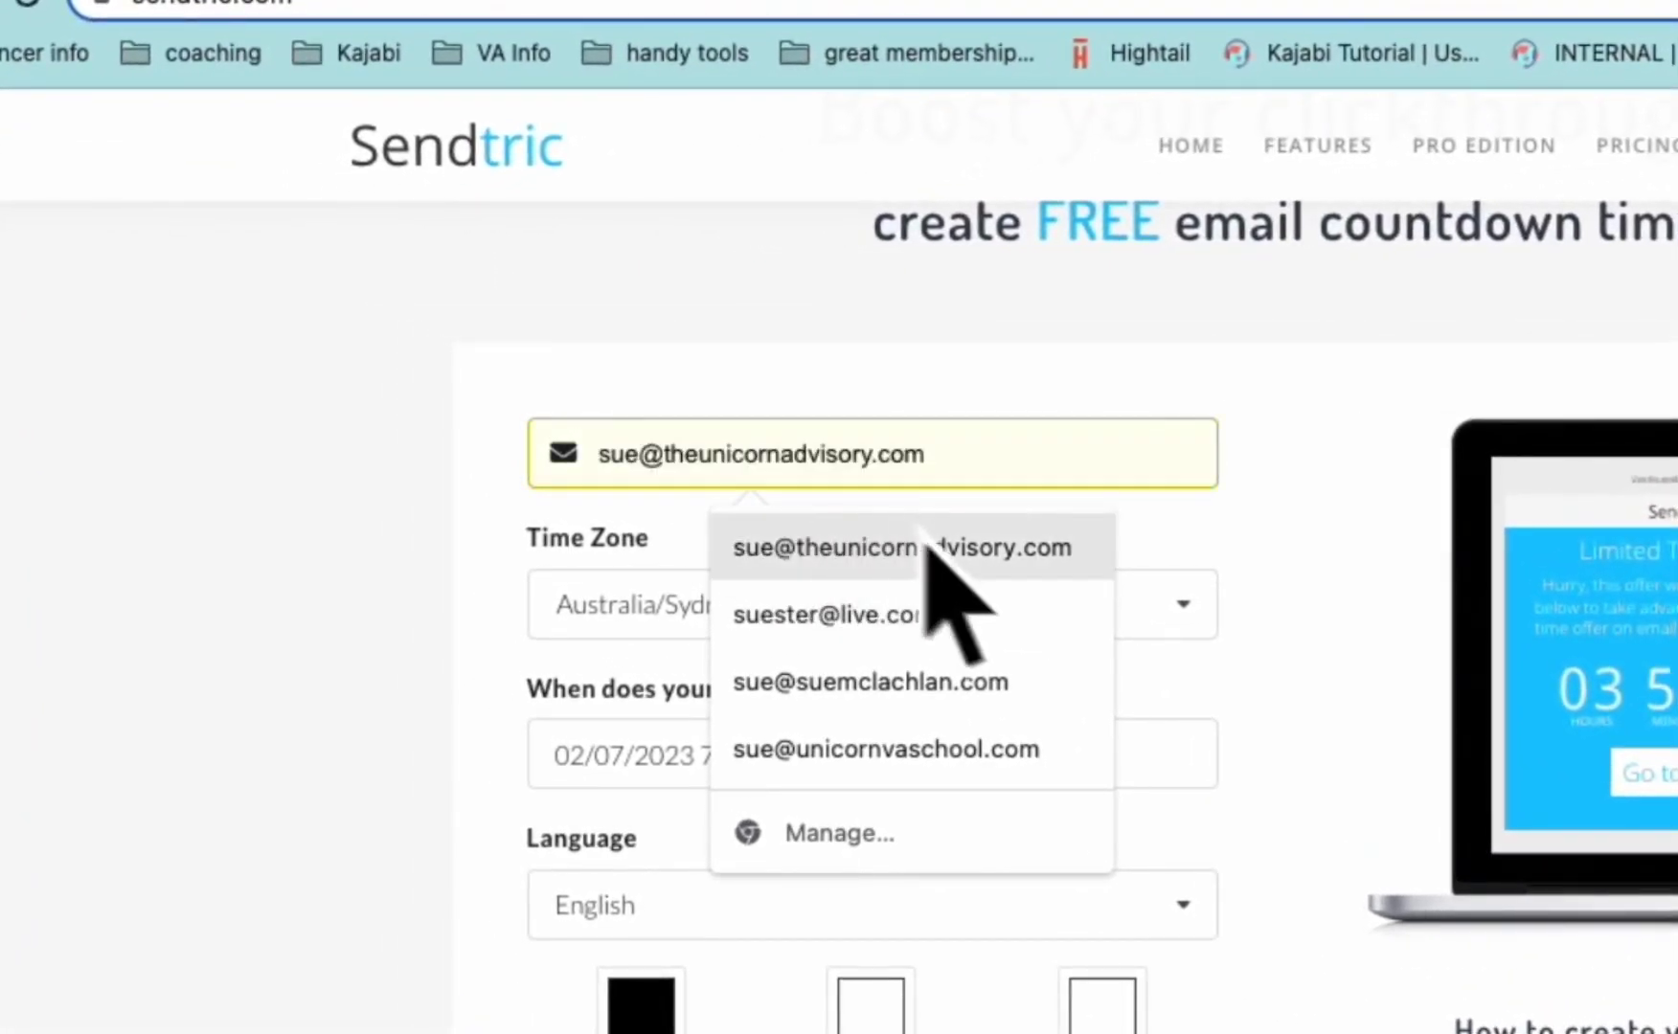
{"action": "left_click", "coordinate": [915, 542]}
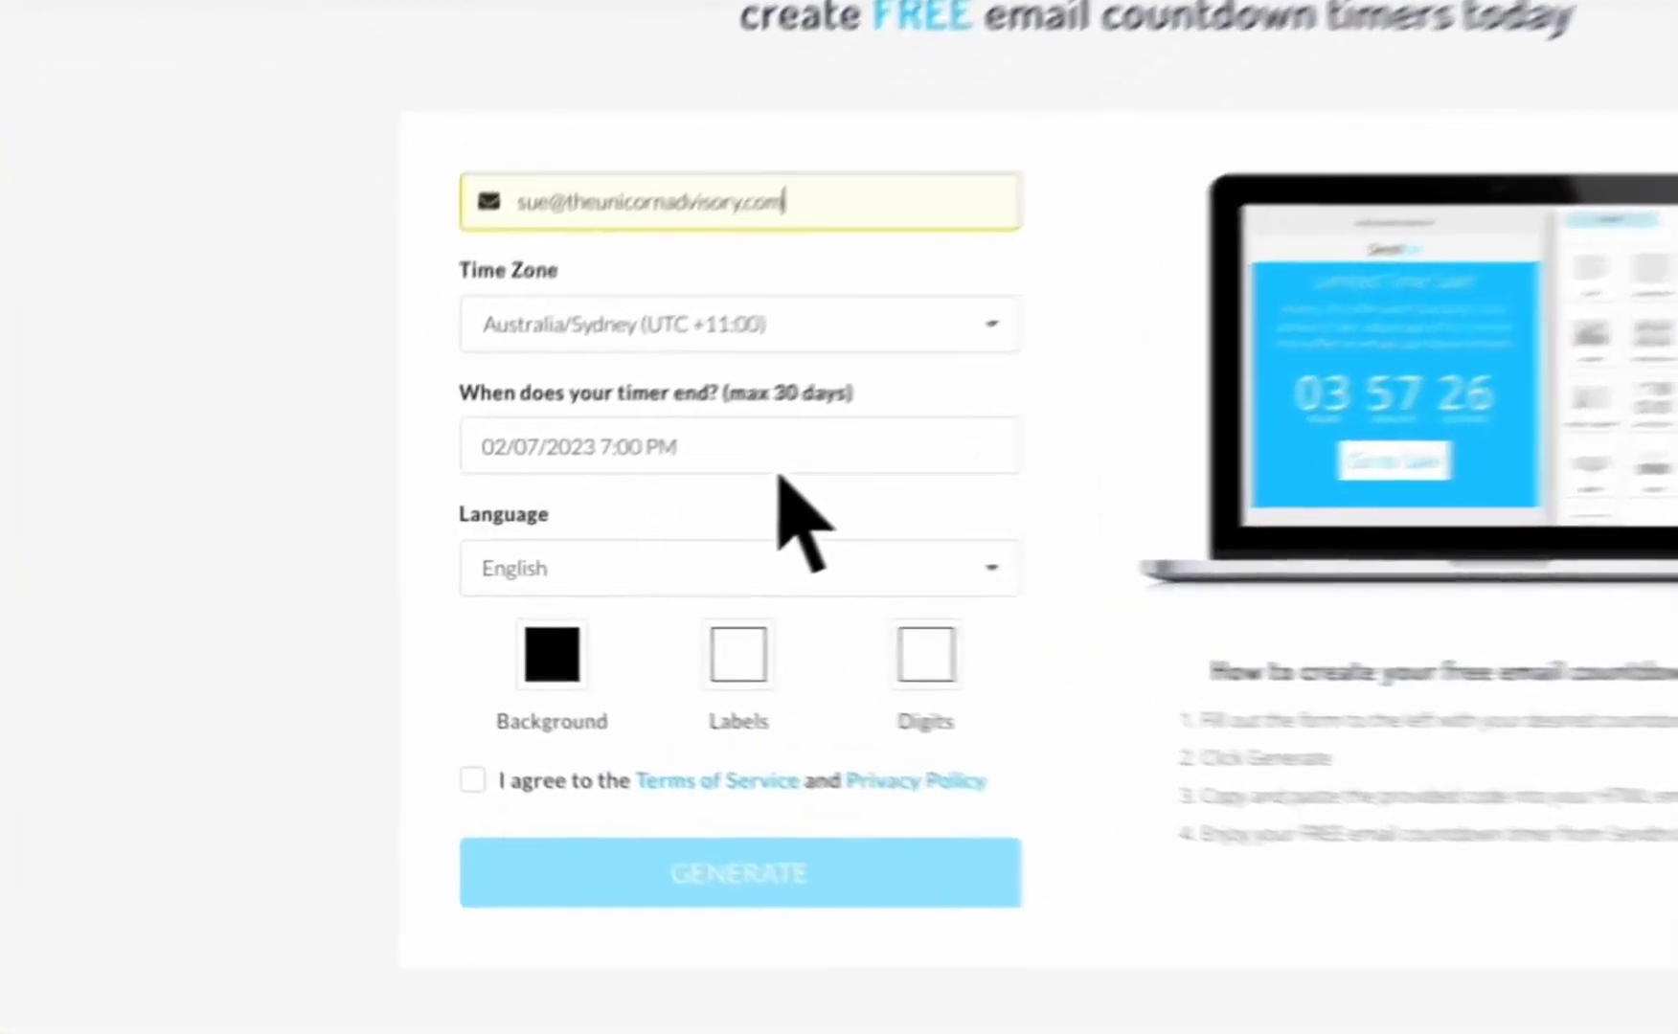
Set the timer to end on 02/09/2023 at 5:00 PM, keeping English as the language
{"action": "left_click", "coordinate": [598, 522]}
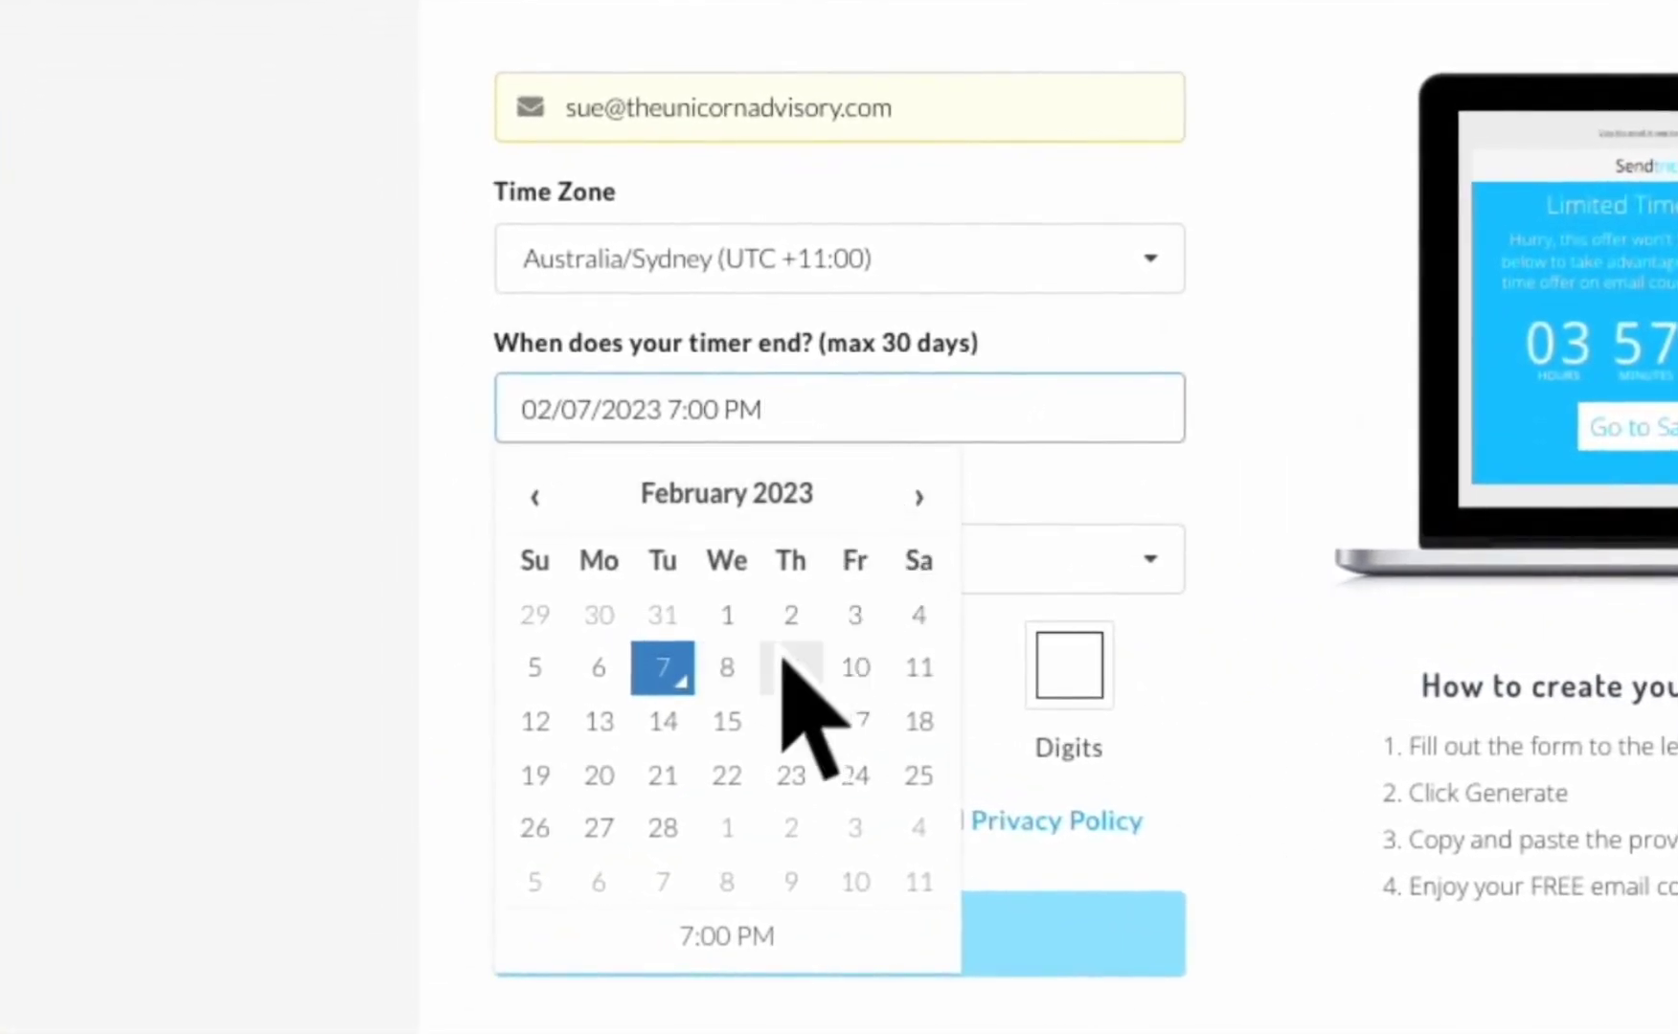
{"action": "left_click", "coordinate": [791, 667]}
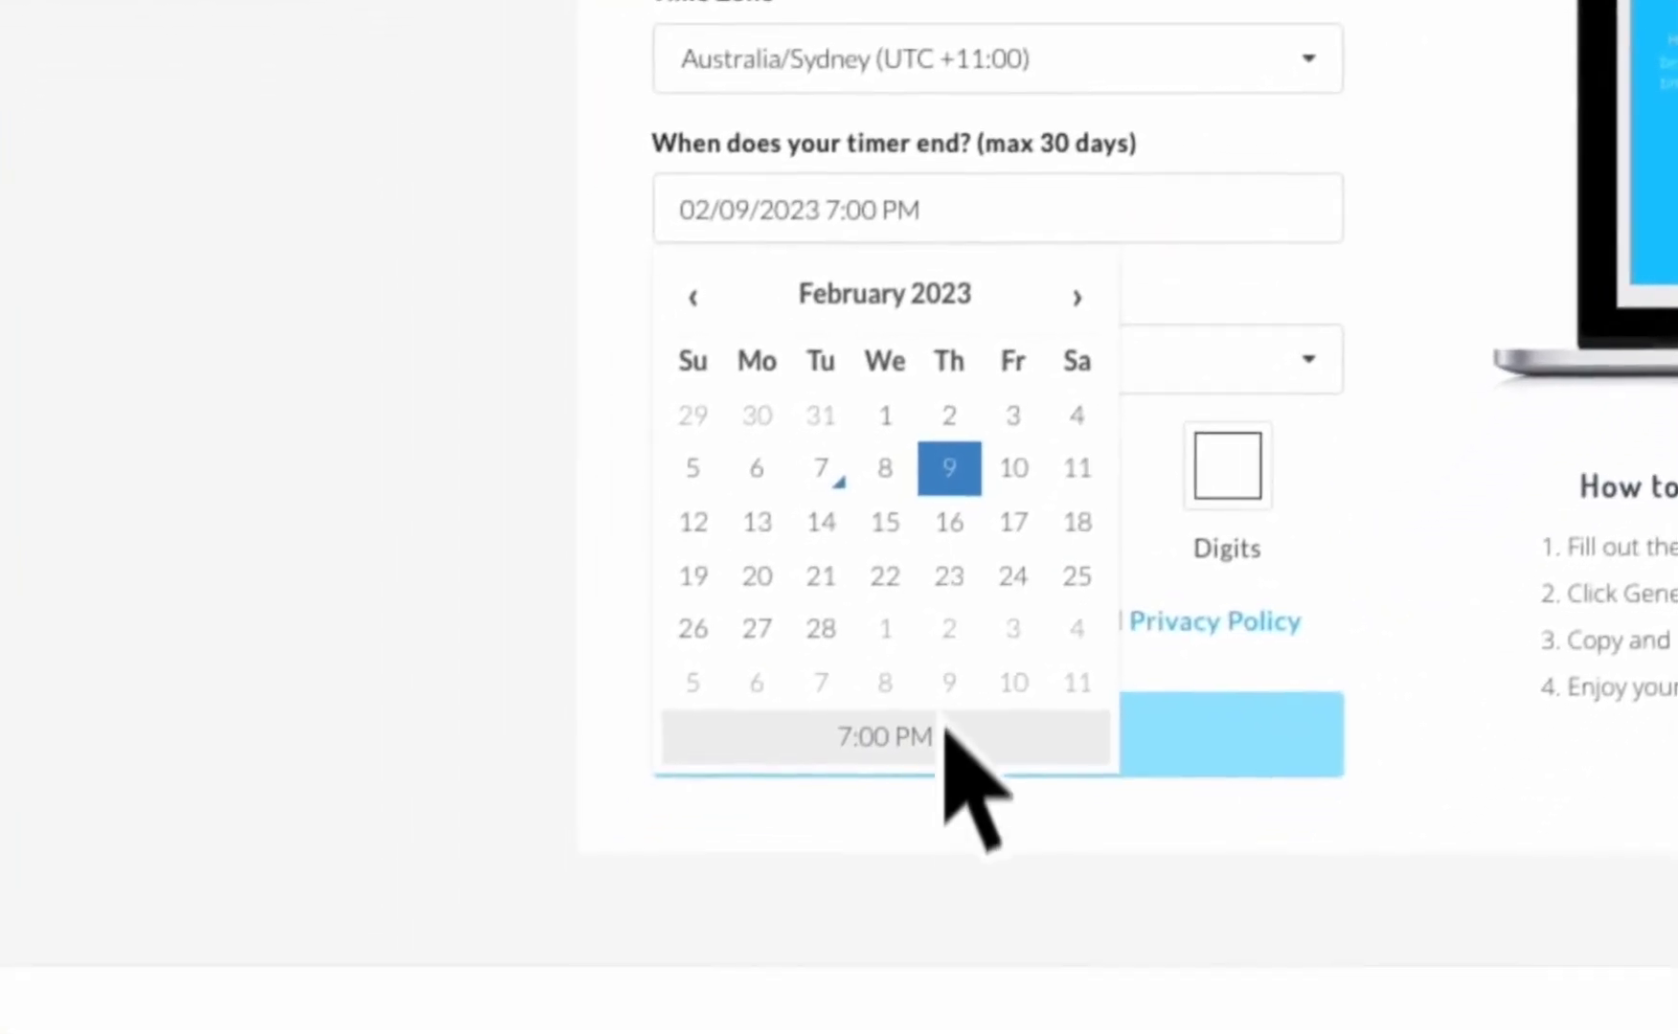
{"action": "left_click", "coordinate": [771, 936]}
{"action": "left_click", "coordinate": [821, 436]}
{"action": "left_click", "coordinate": [830, 465]}
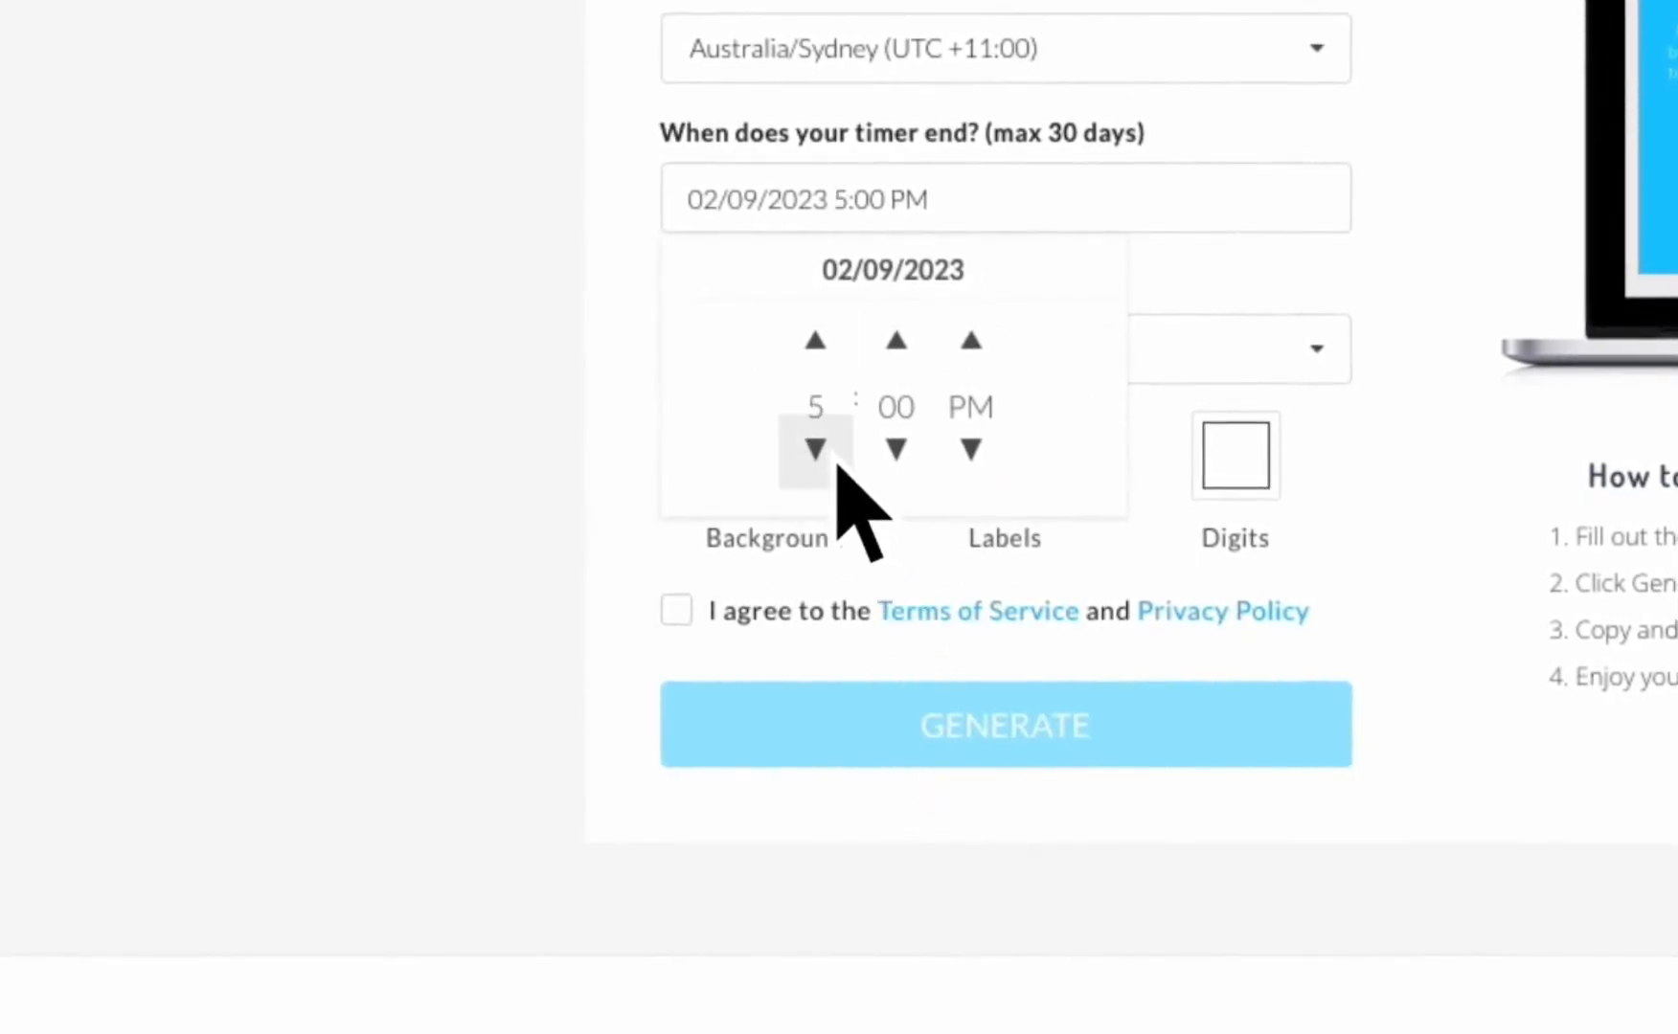
{"action": "left_click", "coordinate": [996, 513]}
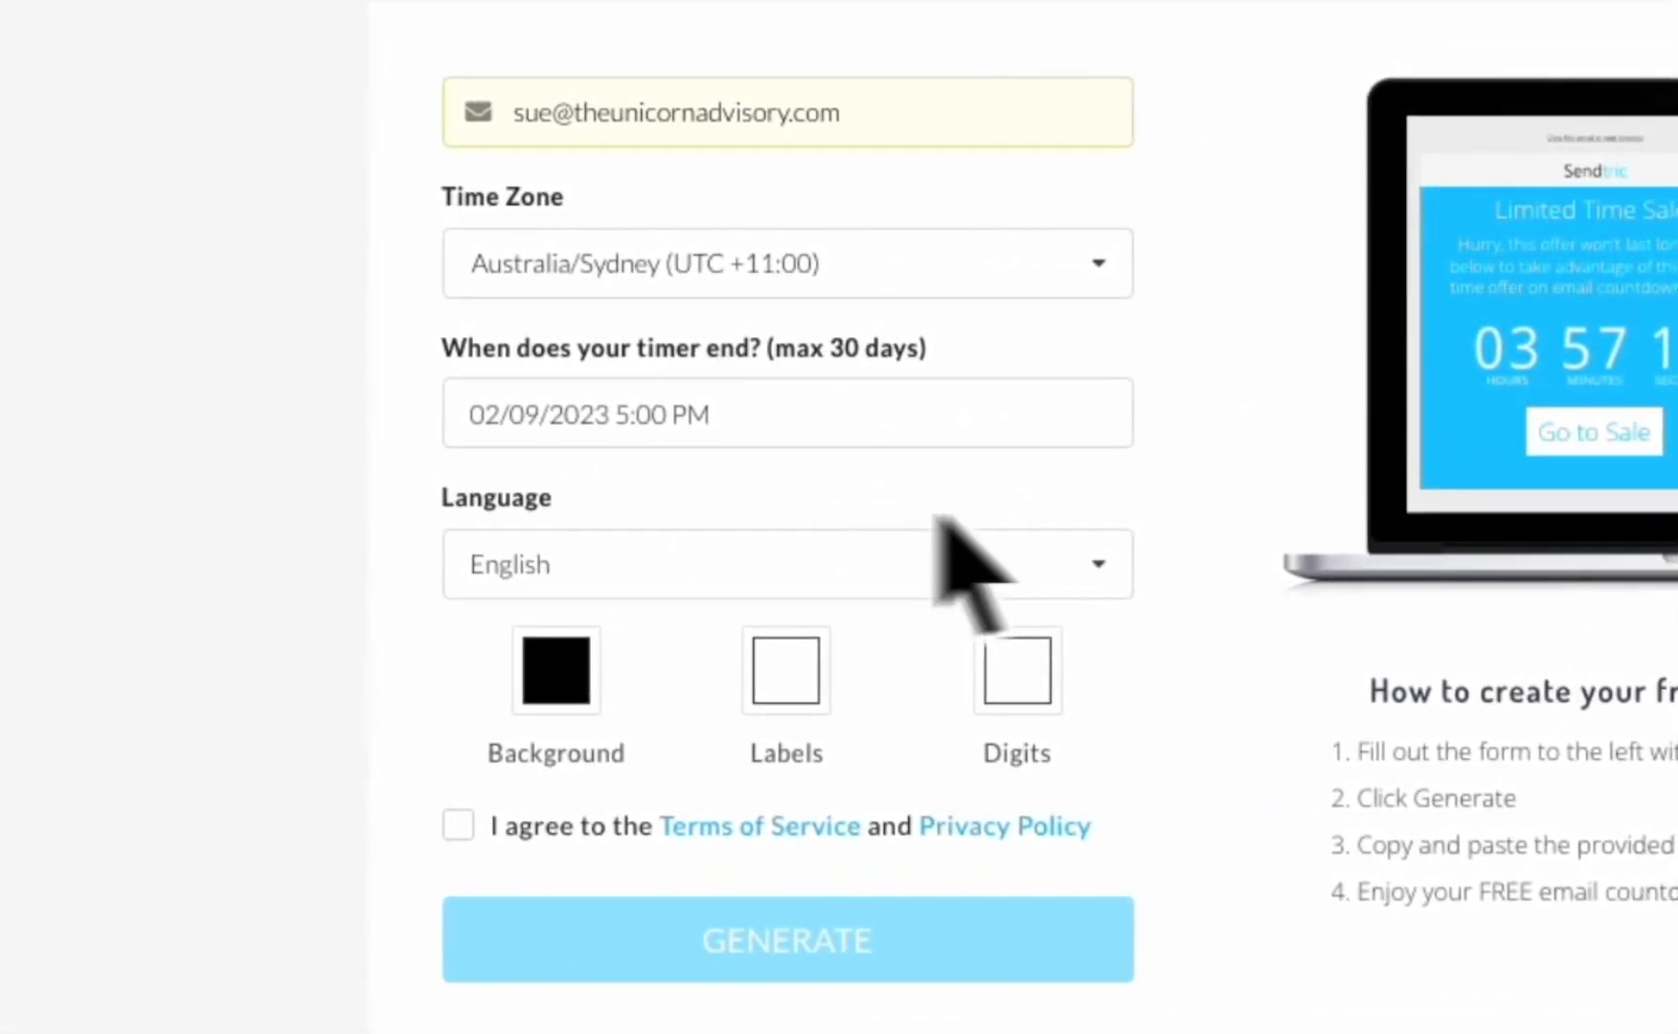
{"action": "left_click", "coordinate": [787, 592]}
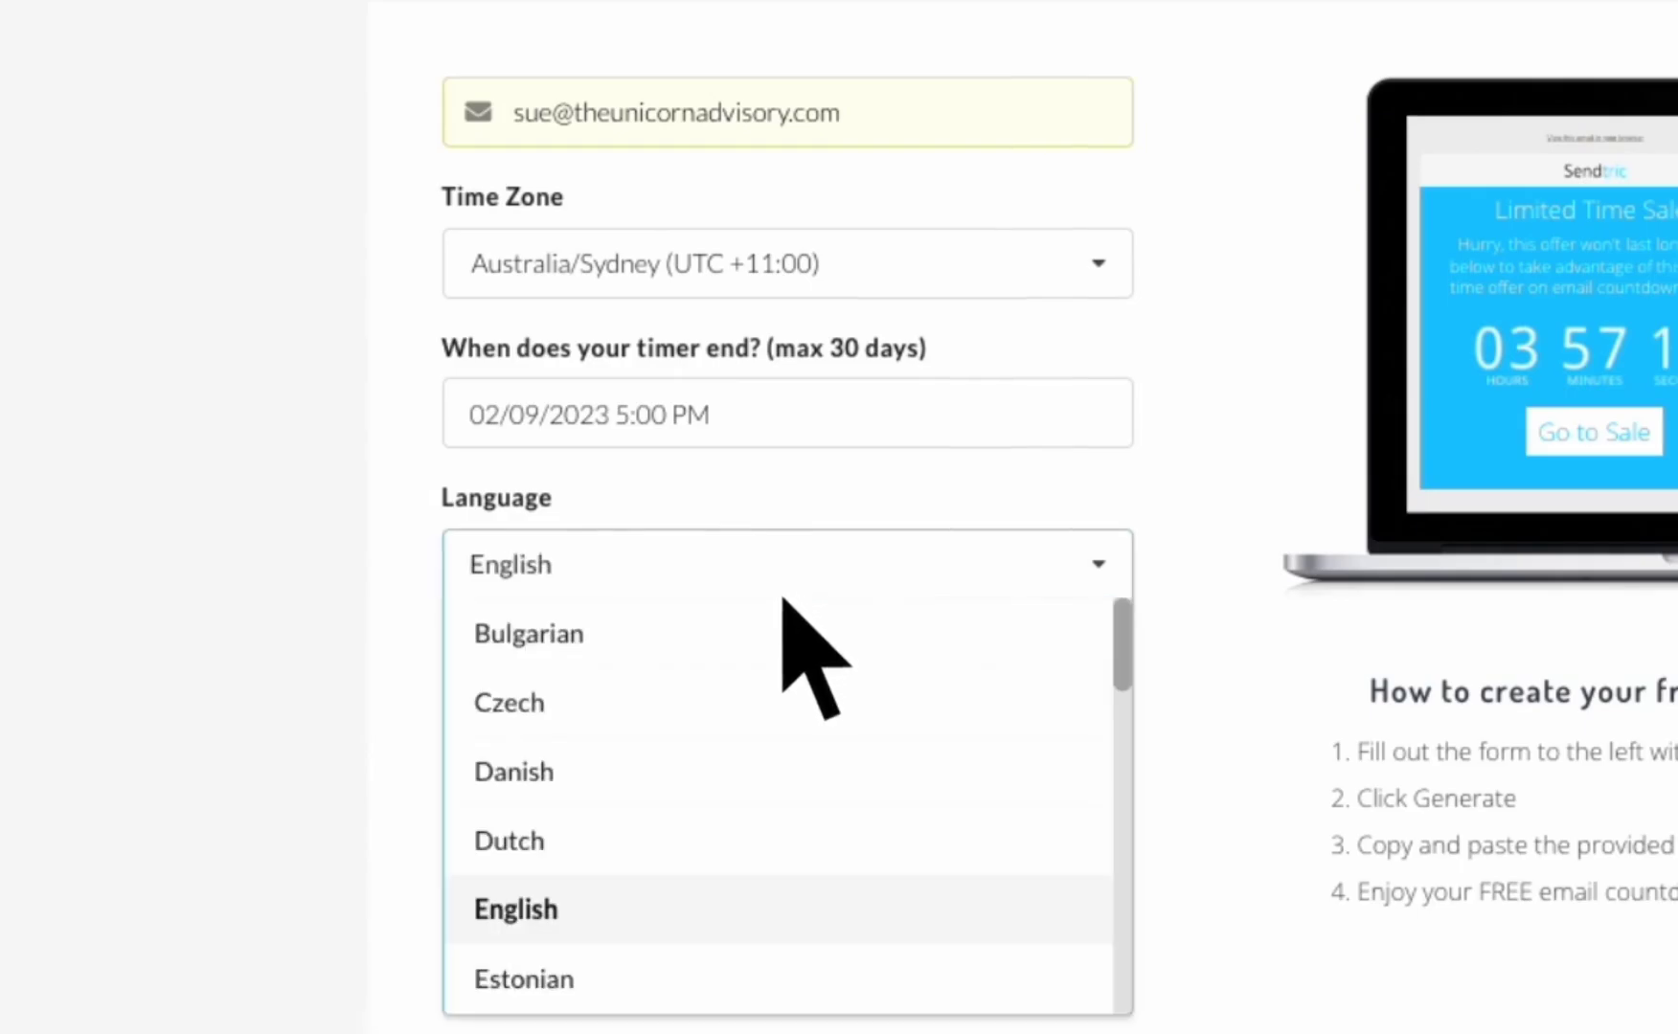
{"action": "left_click", "coordinate": [772, 539]}
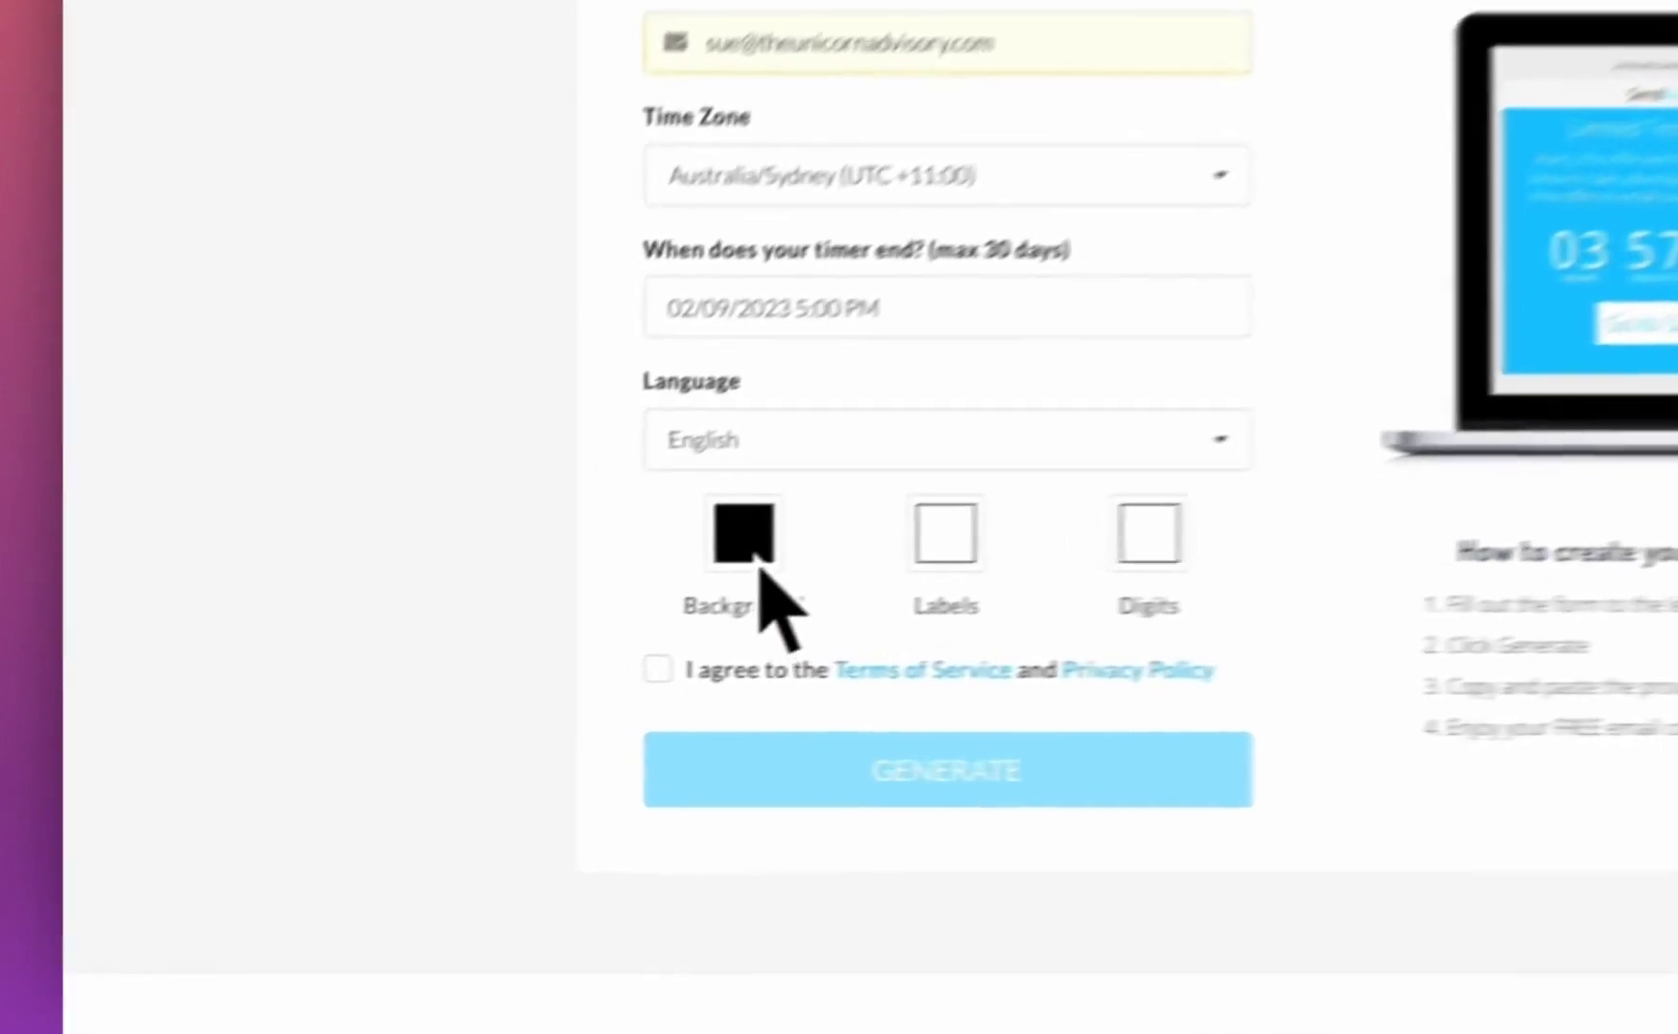
Change the timer background colour to pink-red hex ff7c77
{"action": "left_click", "coordinate": [467, 648]}
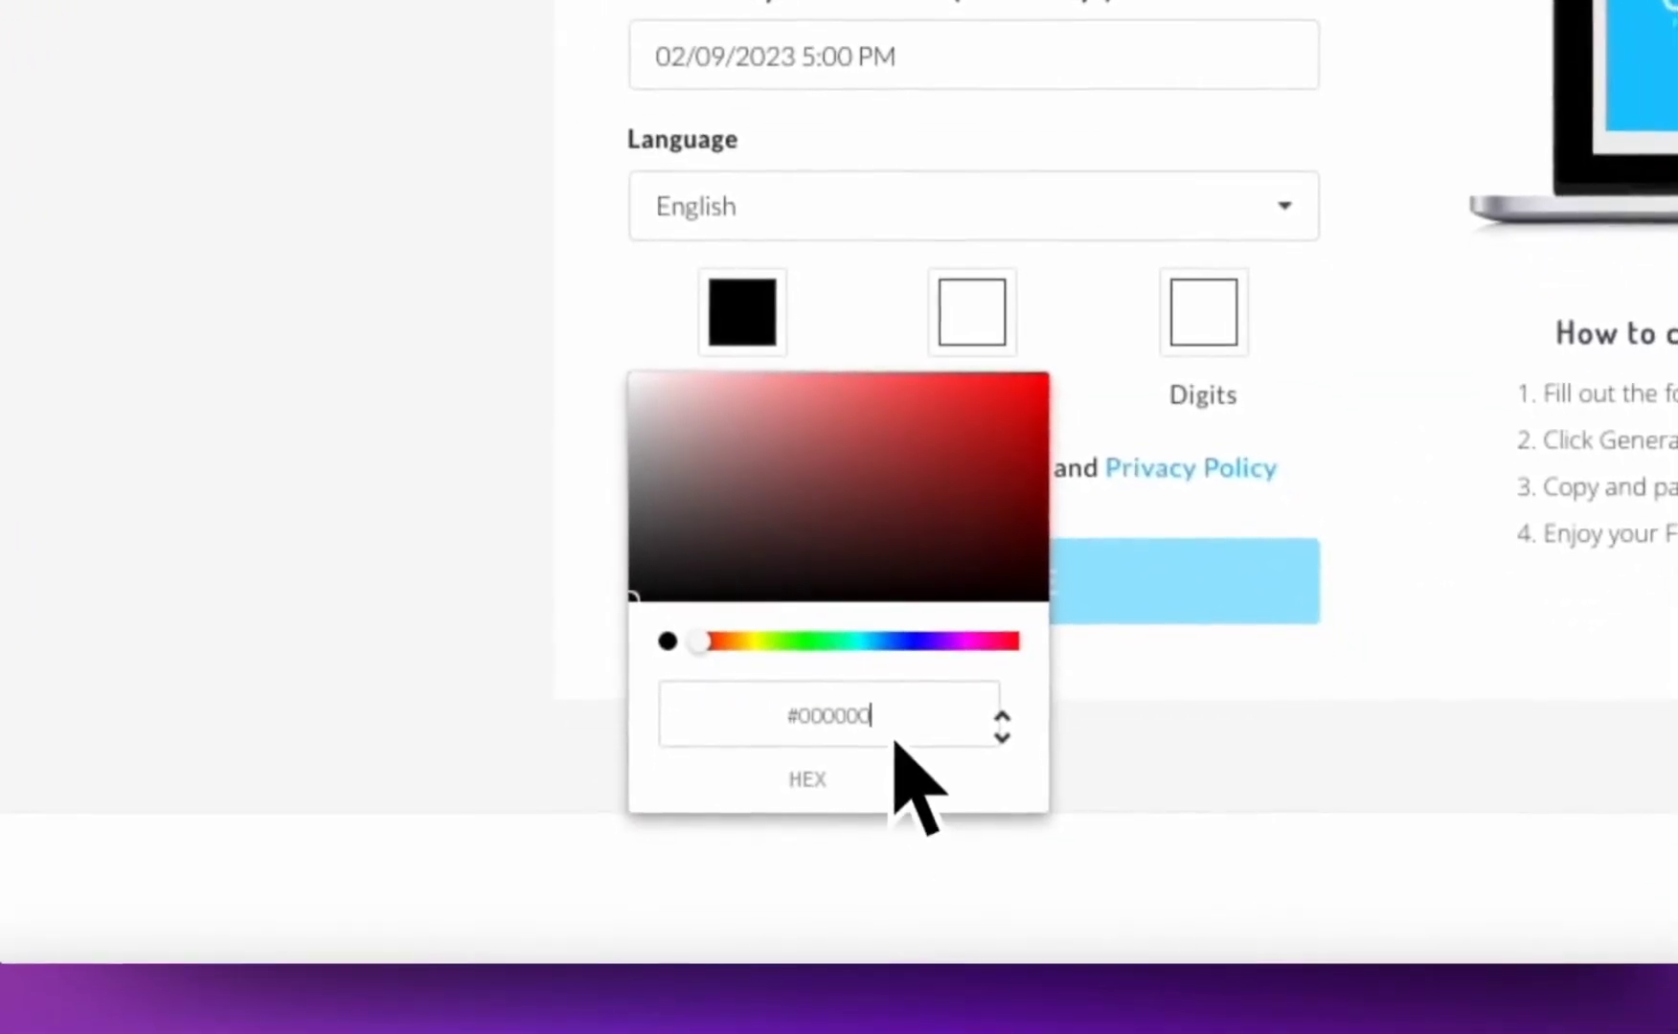
{"action": "left_click_drag", "start_coordinate": [954, 873], "coordinate": [866, 868]}
{"action": "key", "text": "BackSpace"}
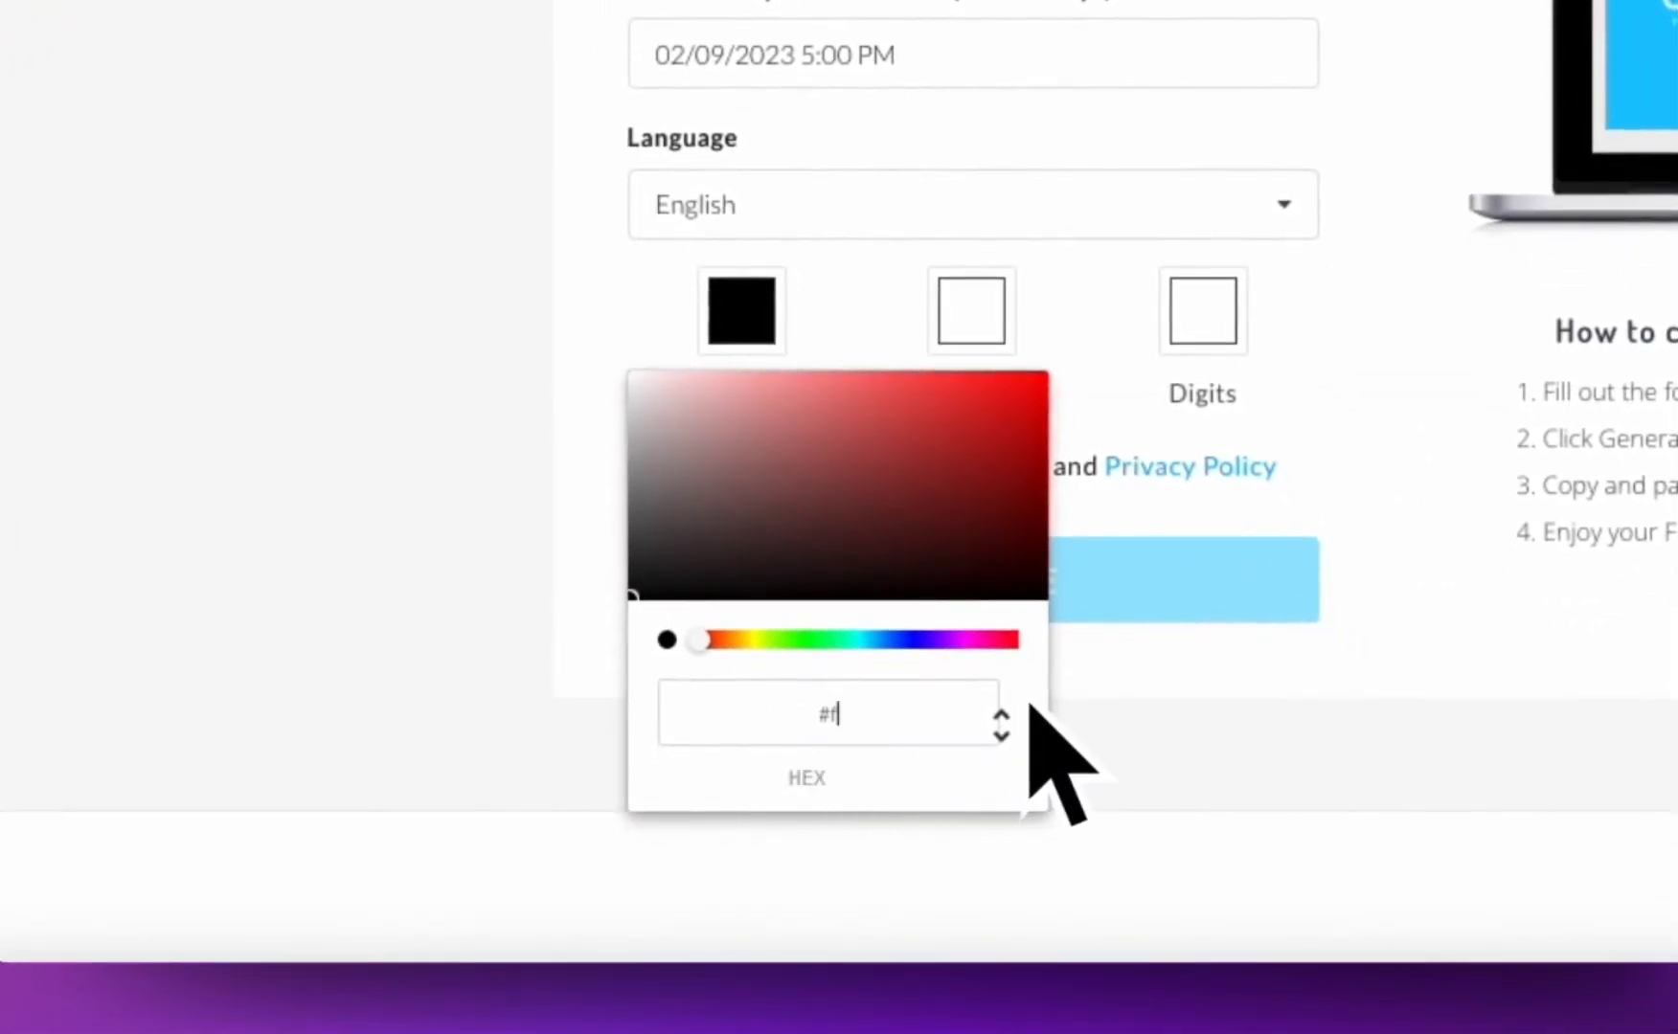
{"action": "type", "text": "ff7c77"}
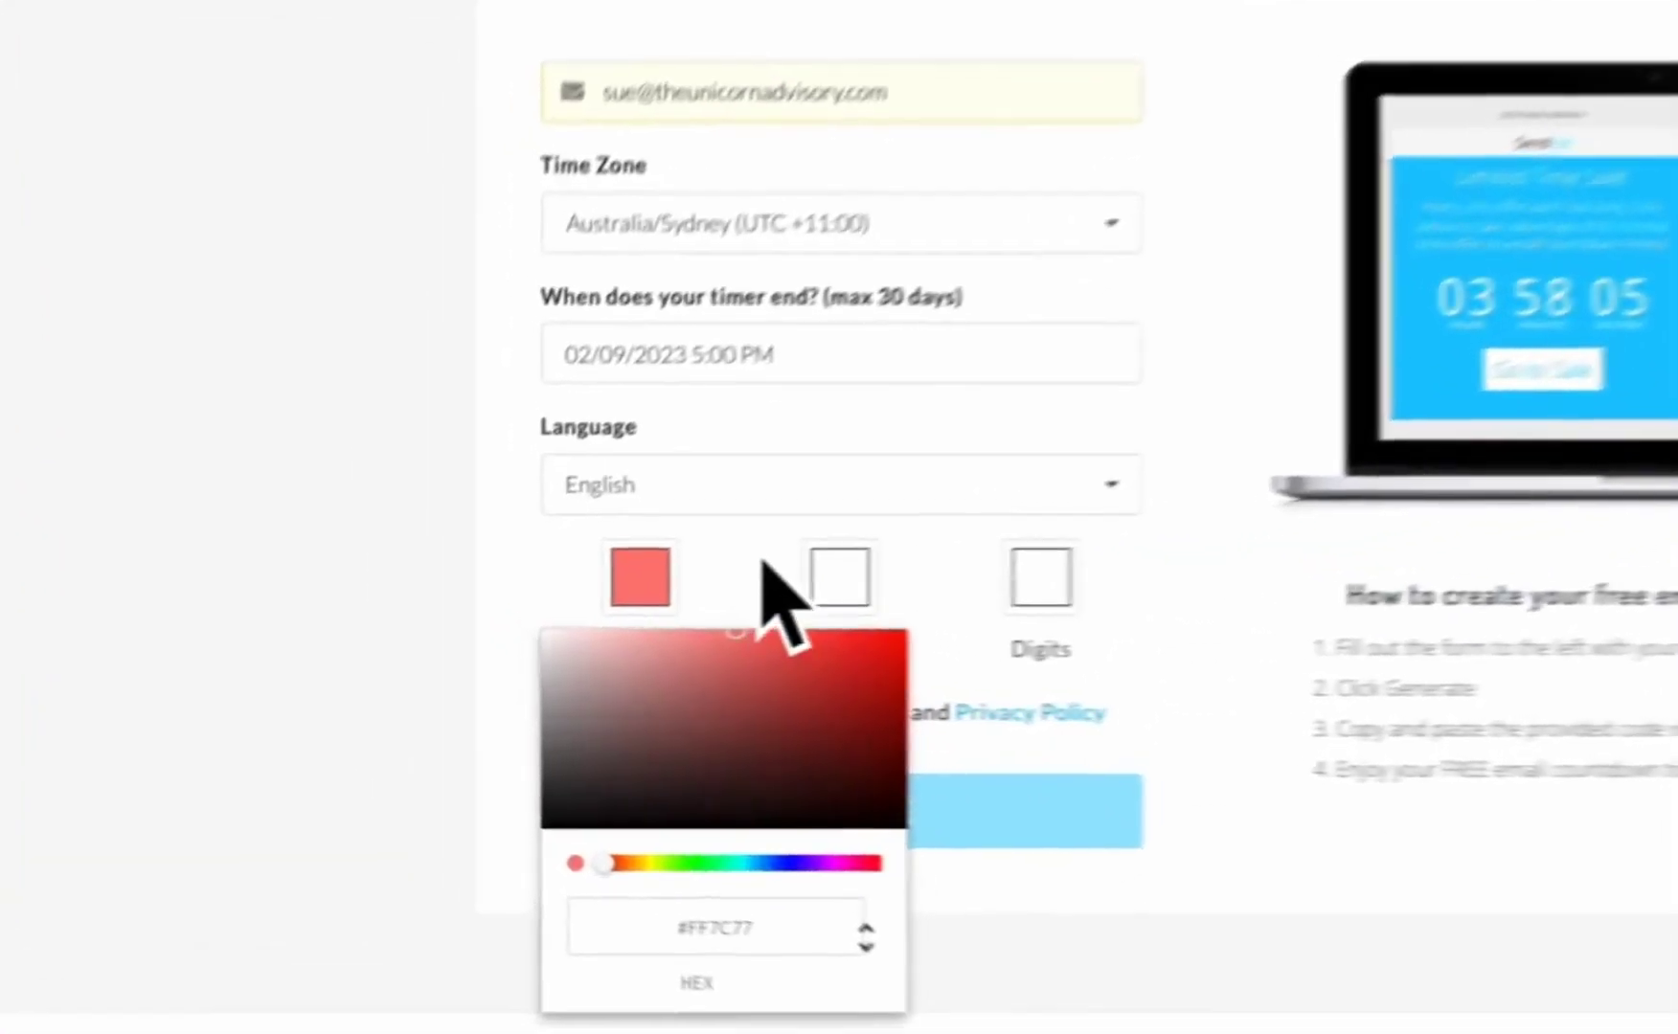
{"action": "left_click", "coordinate": [534, 629]}
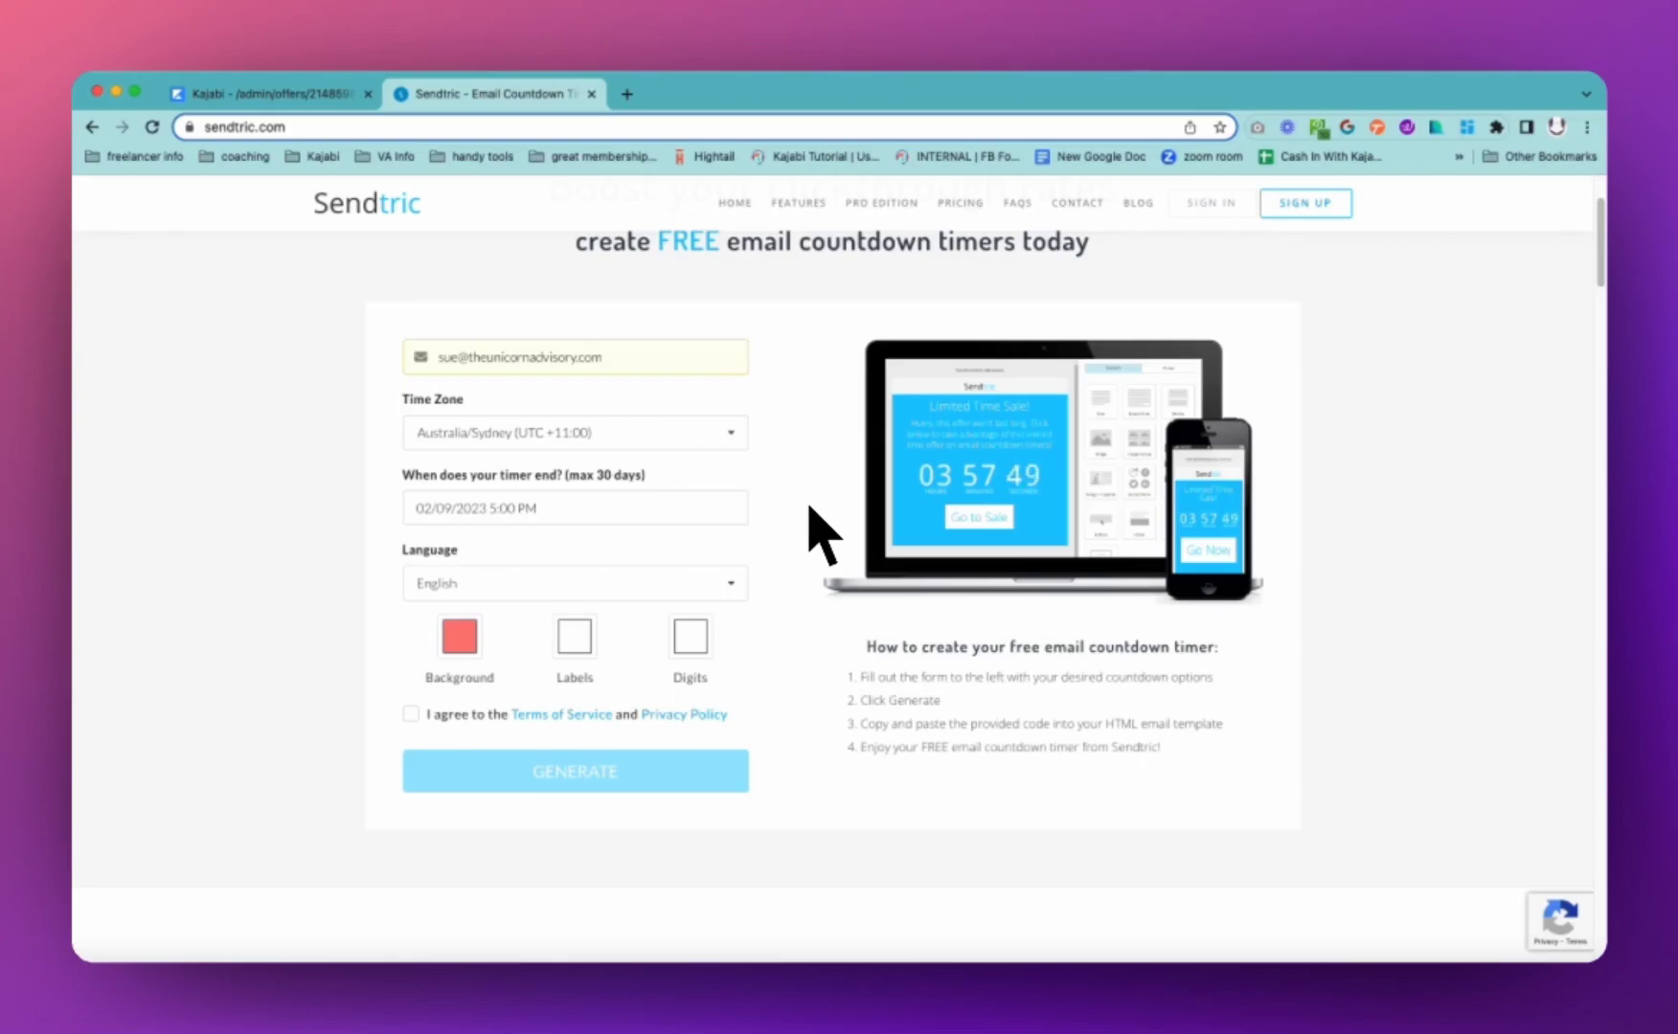
Accept the terms, generate the timer, and select its full HTML embed code for Kajabi
{"action": "left_click", "coordinate": [411, 717]}
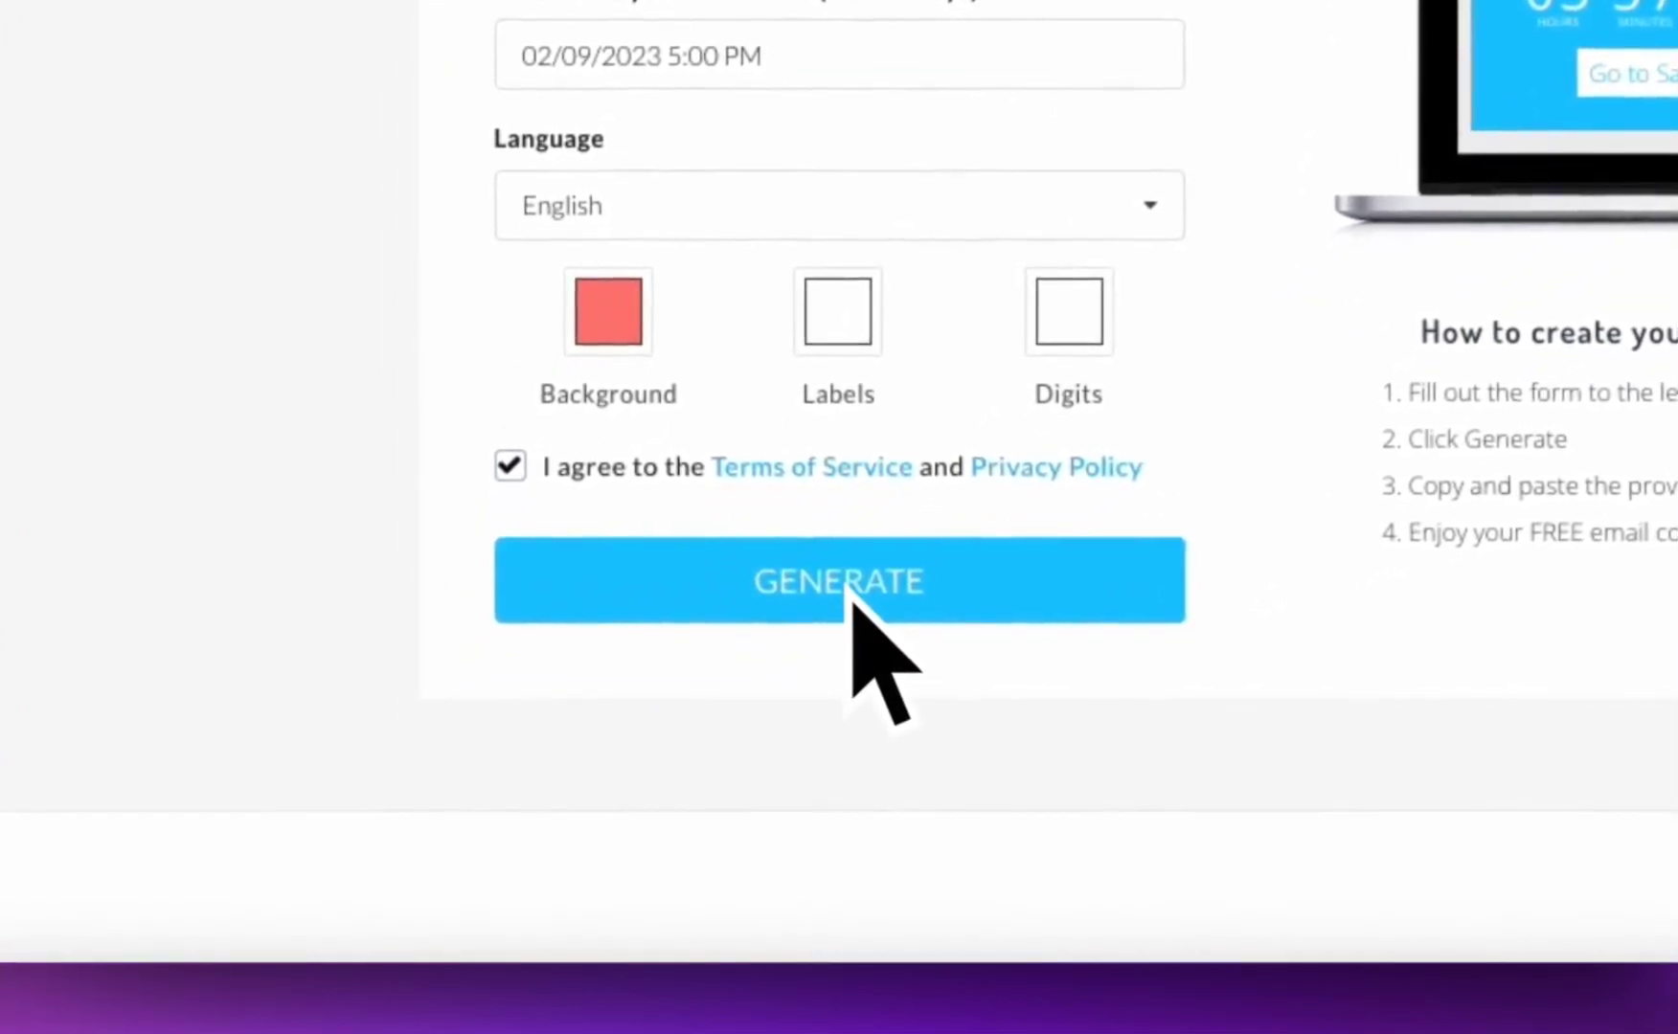
{"action": "left_click", "coordinate": [779, 642]}
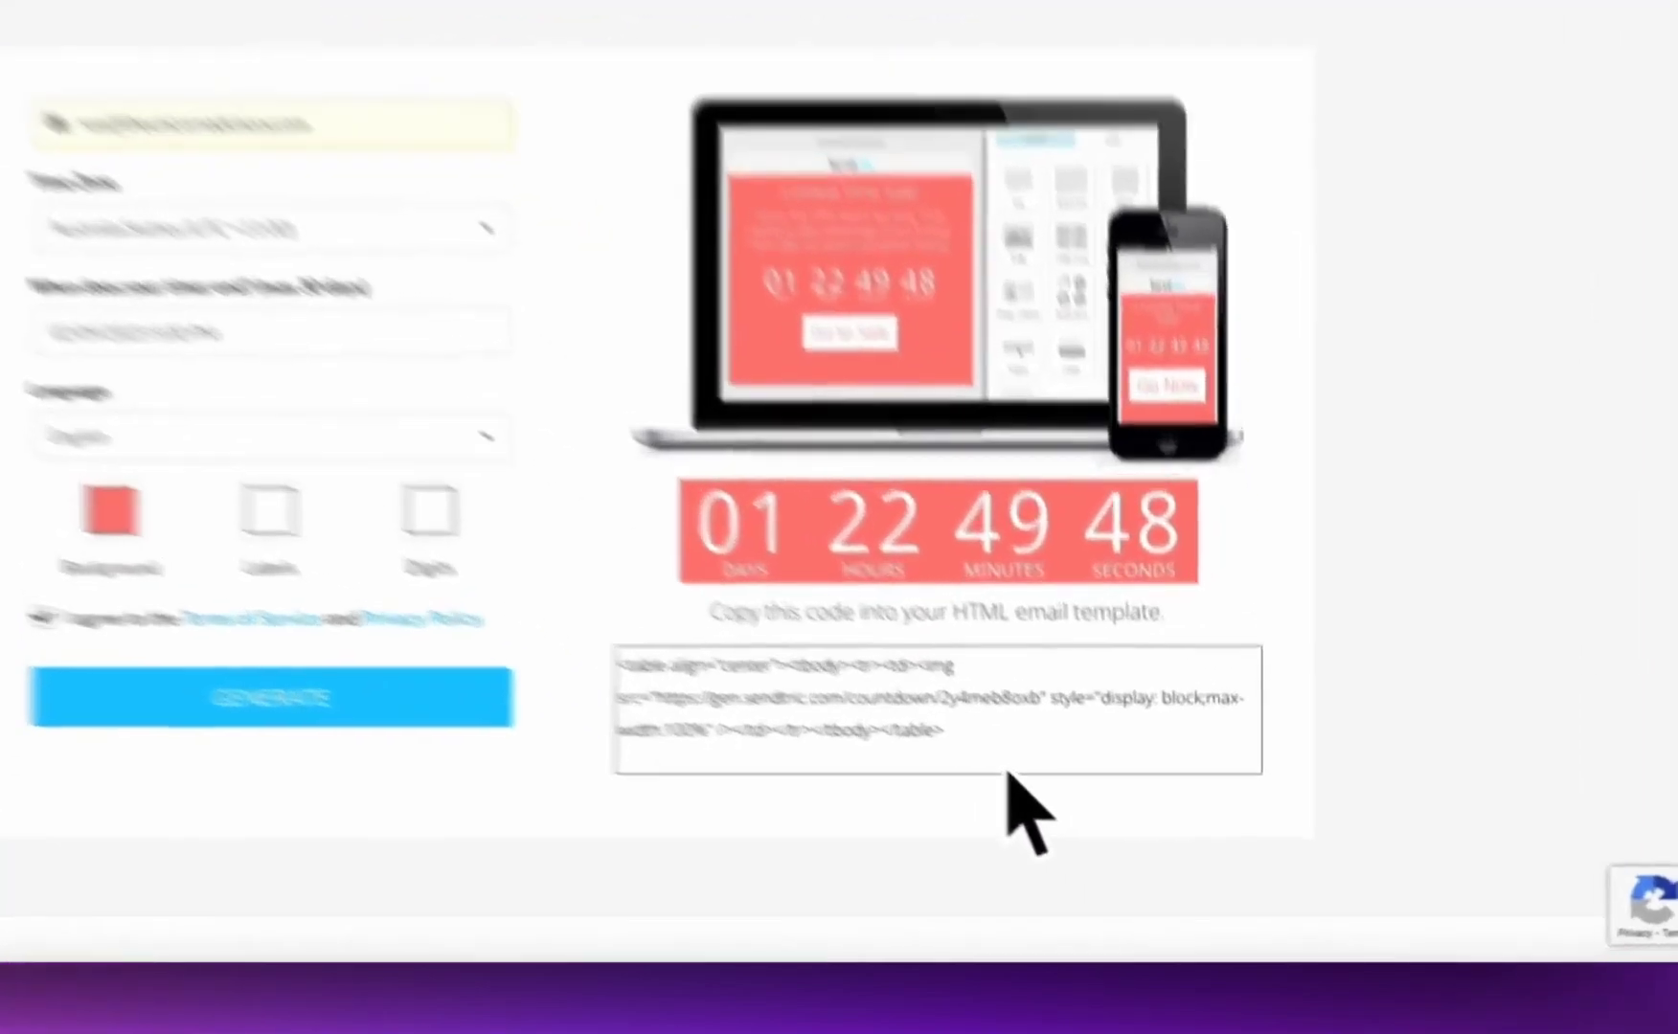
{"action": "left_click_drag", "start_coordinate": [1007, 771], "coordinate": [617, 685]}
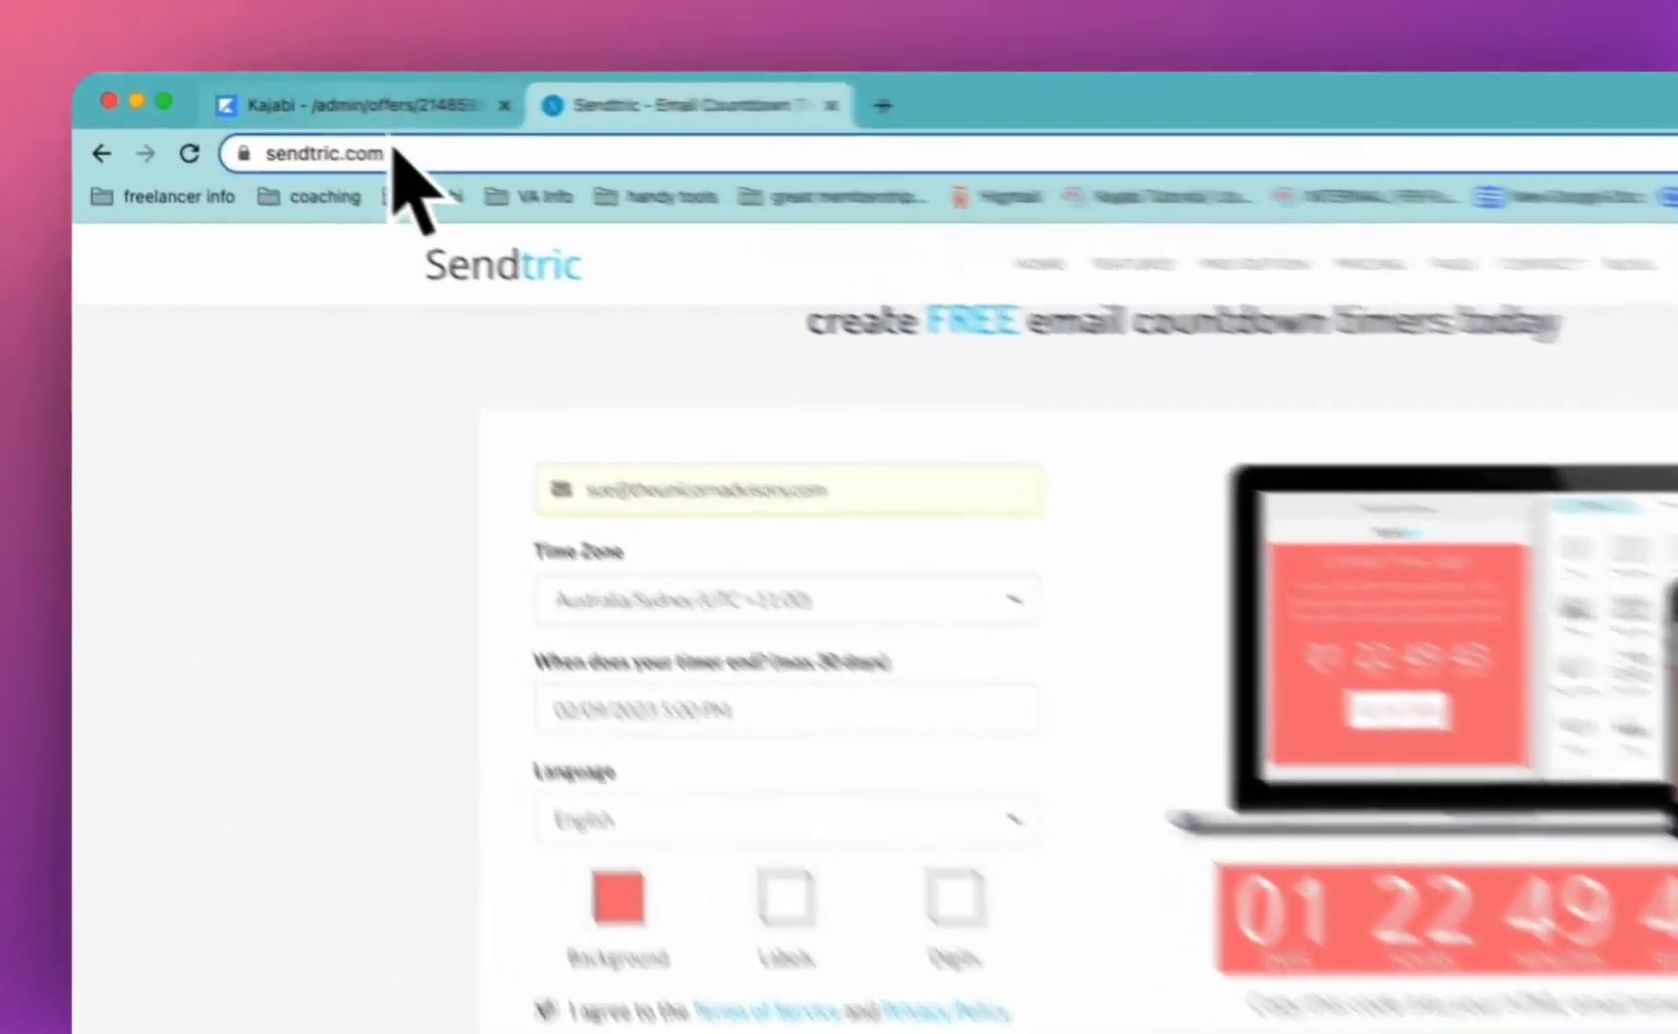
{"action": "left_click", "coordinate": [263, 82]}
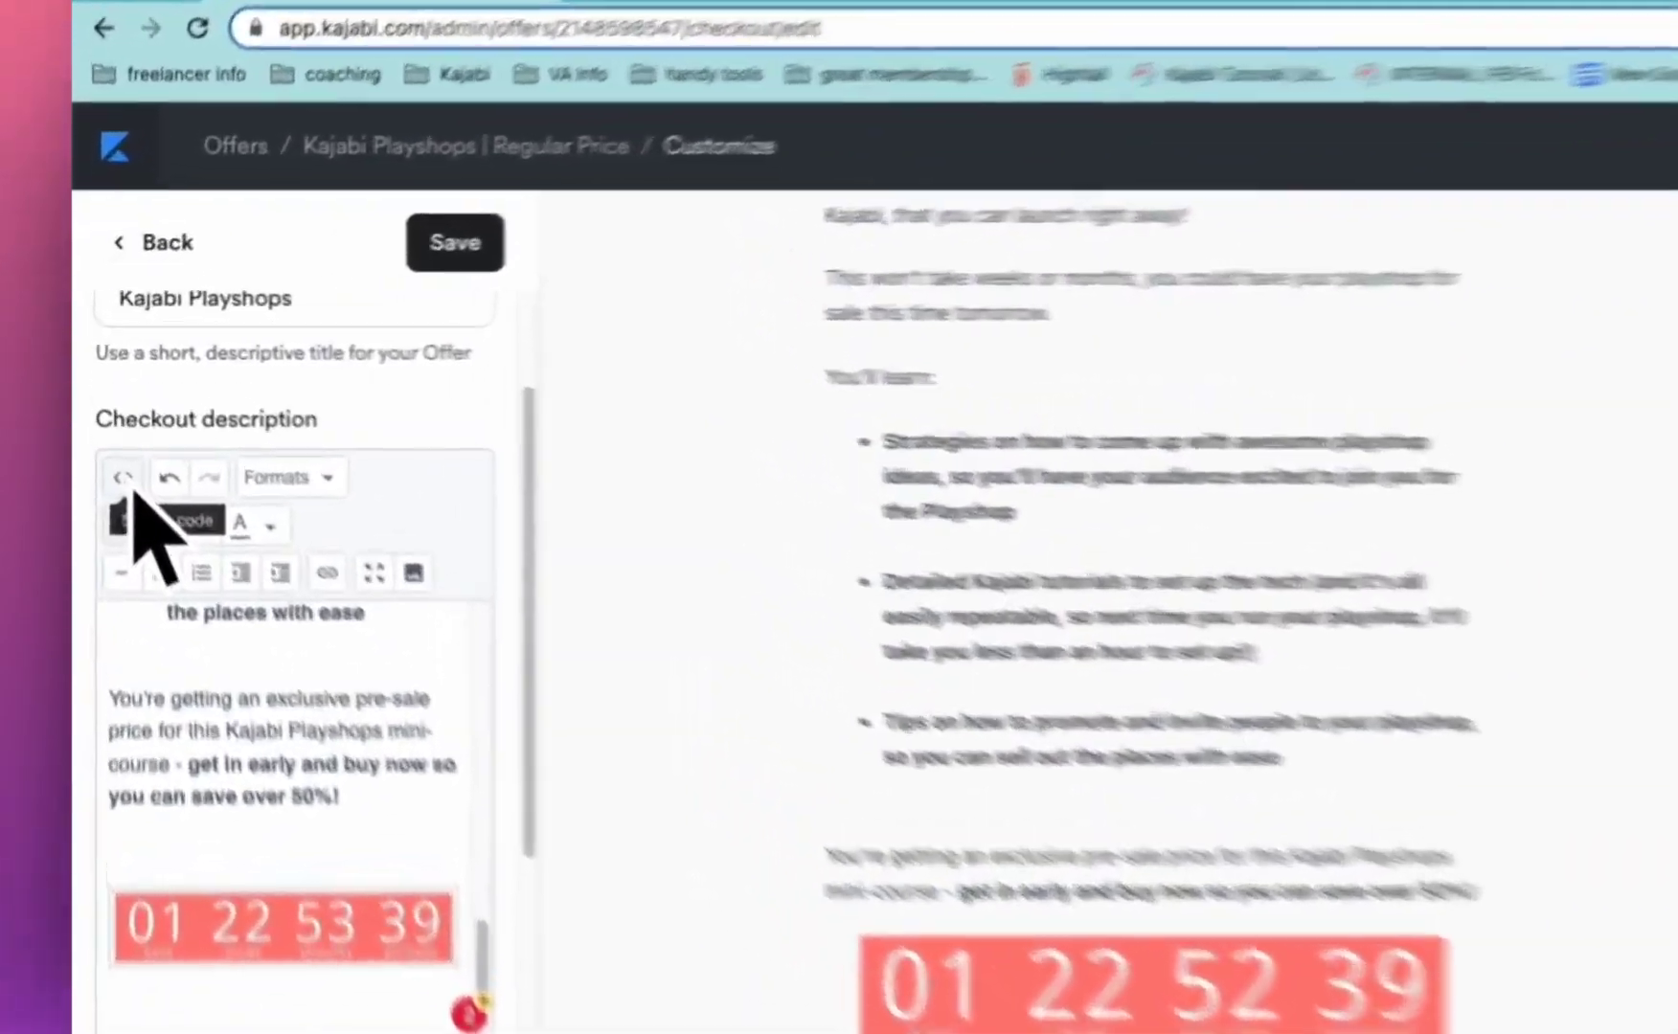
Delete the old countdown <table> block from the checkout description's HTML source
{"action": "left_click", "coordinate": [107, 428]}
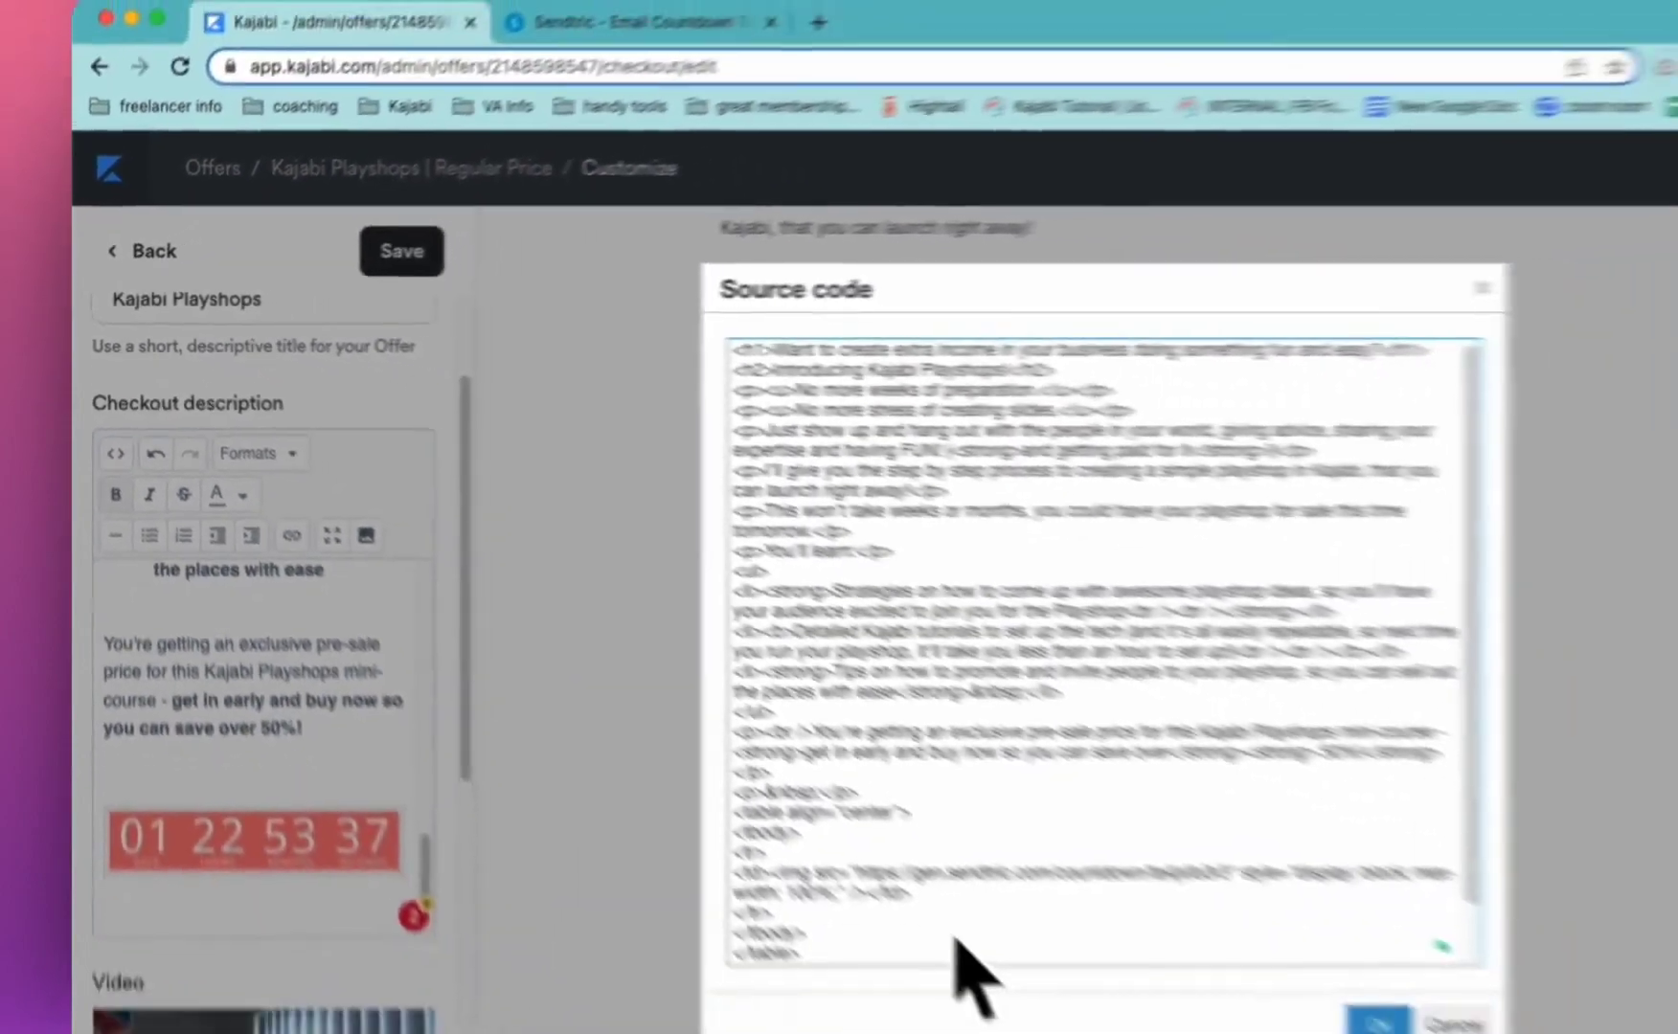
{"action": "scroll", "coordinate": [1360, 1006], "scroll_direction": "down", "scroll_amount": 1}
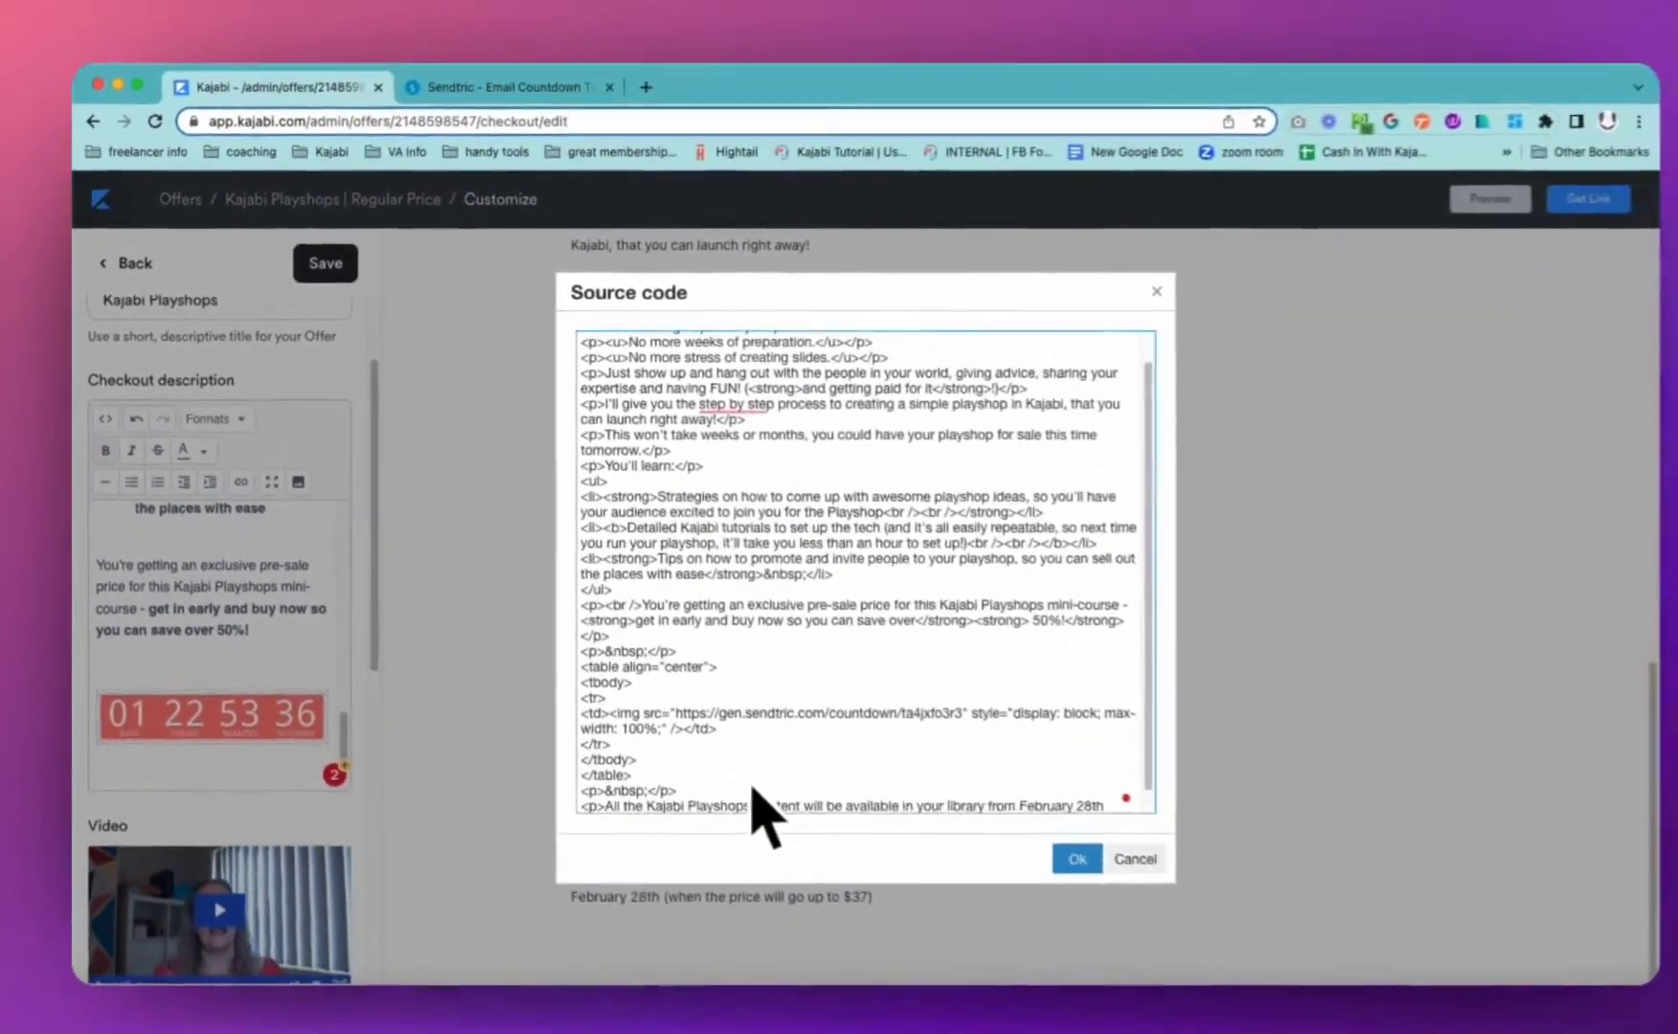
{"action": "left_click_drag", "start_coordinate": [668, 772], "coordinate": [579, 674]}
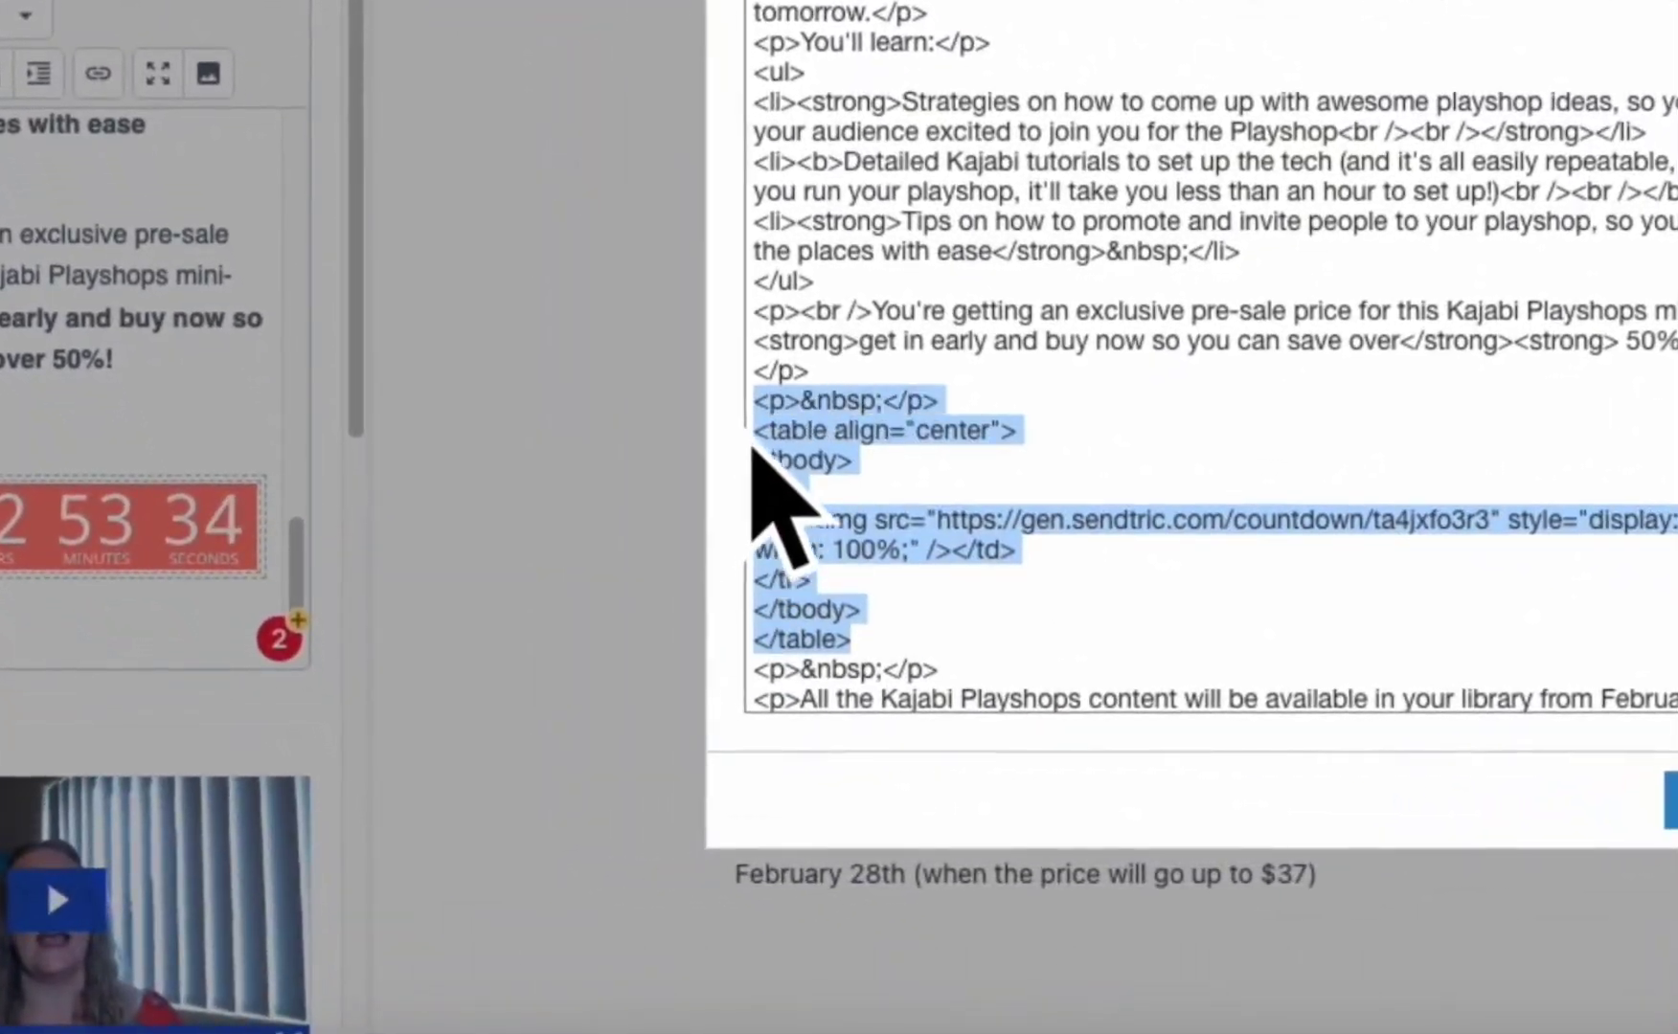
{"action": "key", "text": "BackSpace"}
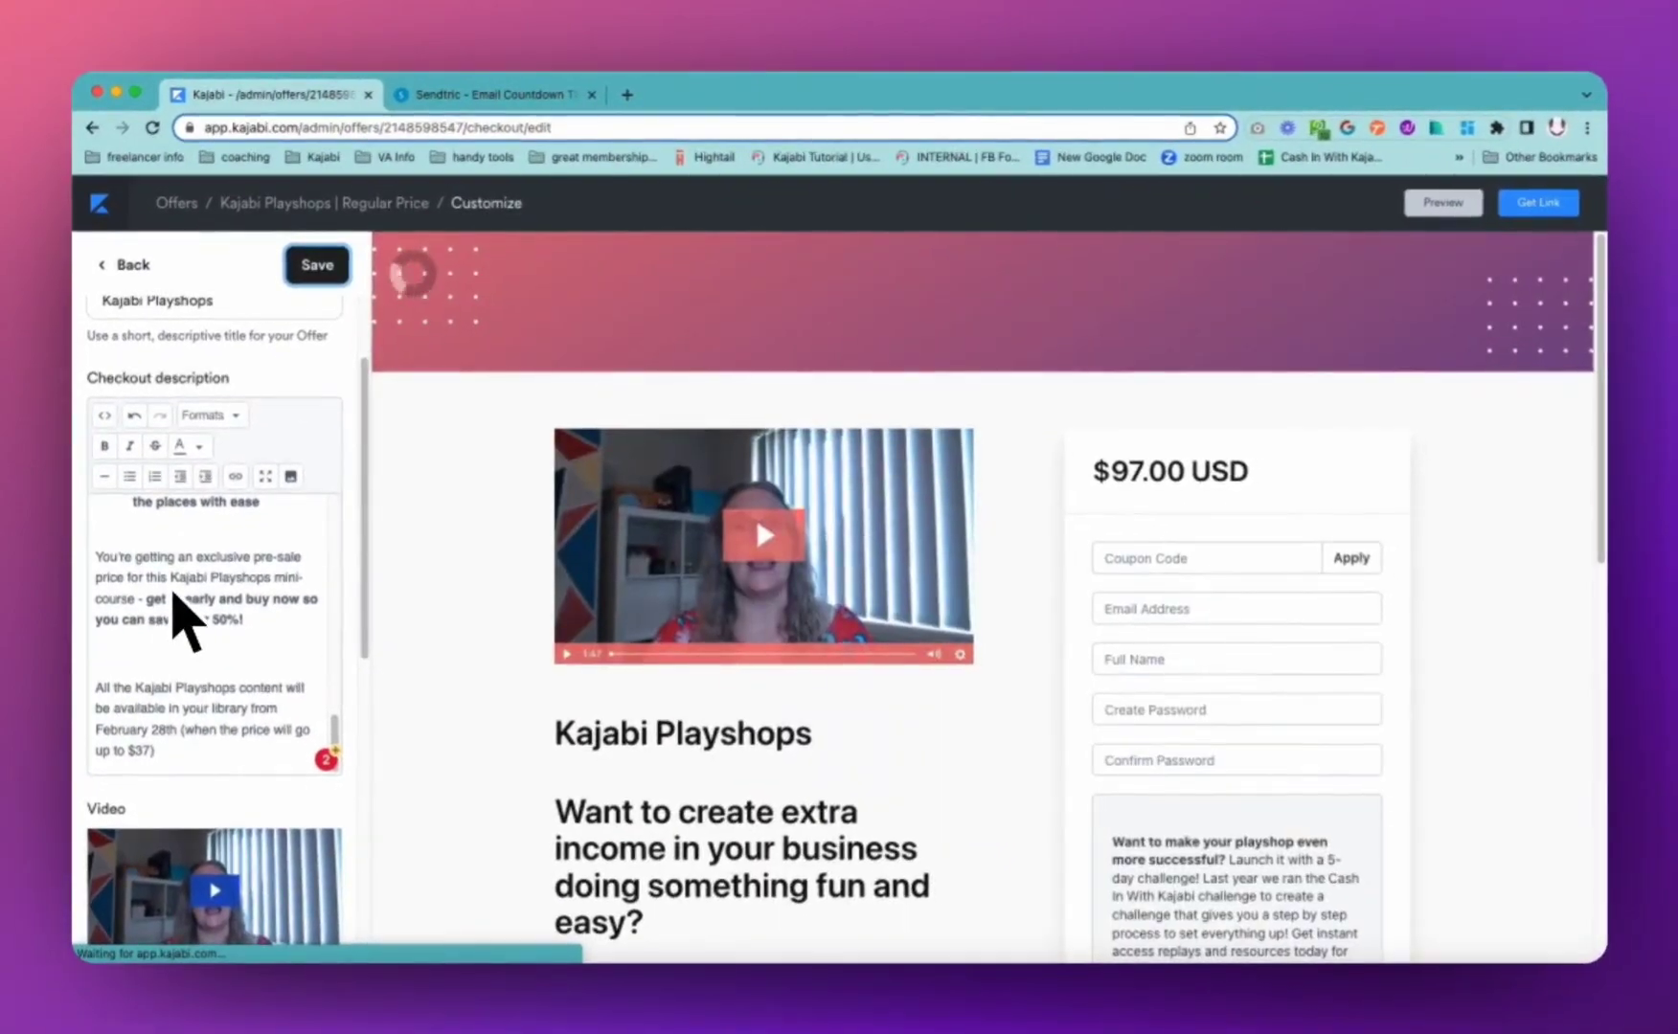
Put blank lines above and below the ADD TIMER HERE line after the pre-sale paragraph
{"action": "scroll", "coordinate": [767, 690], "scroll_direction": "down", "scroll_amount": 10}
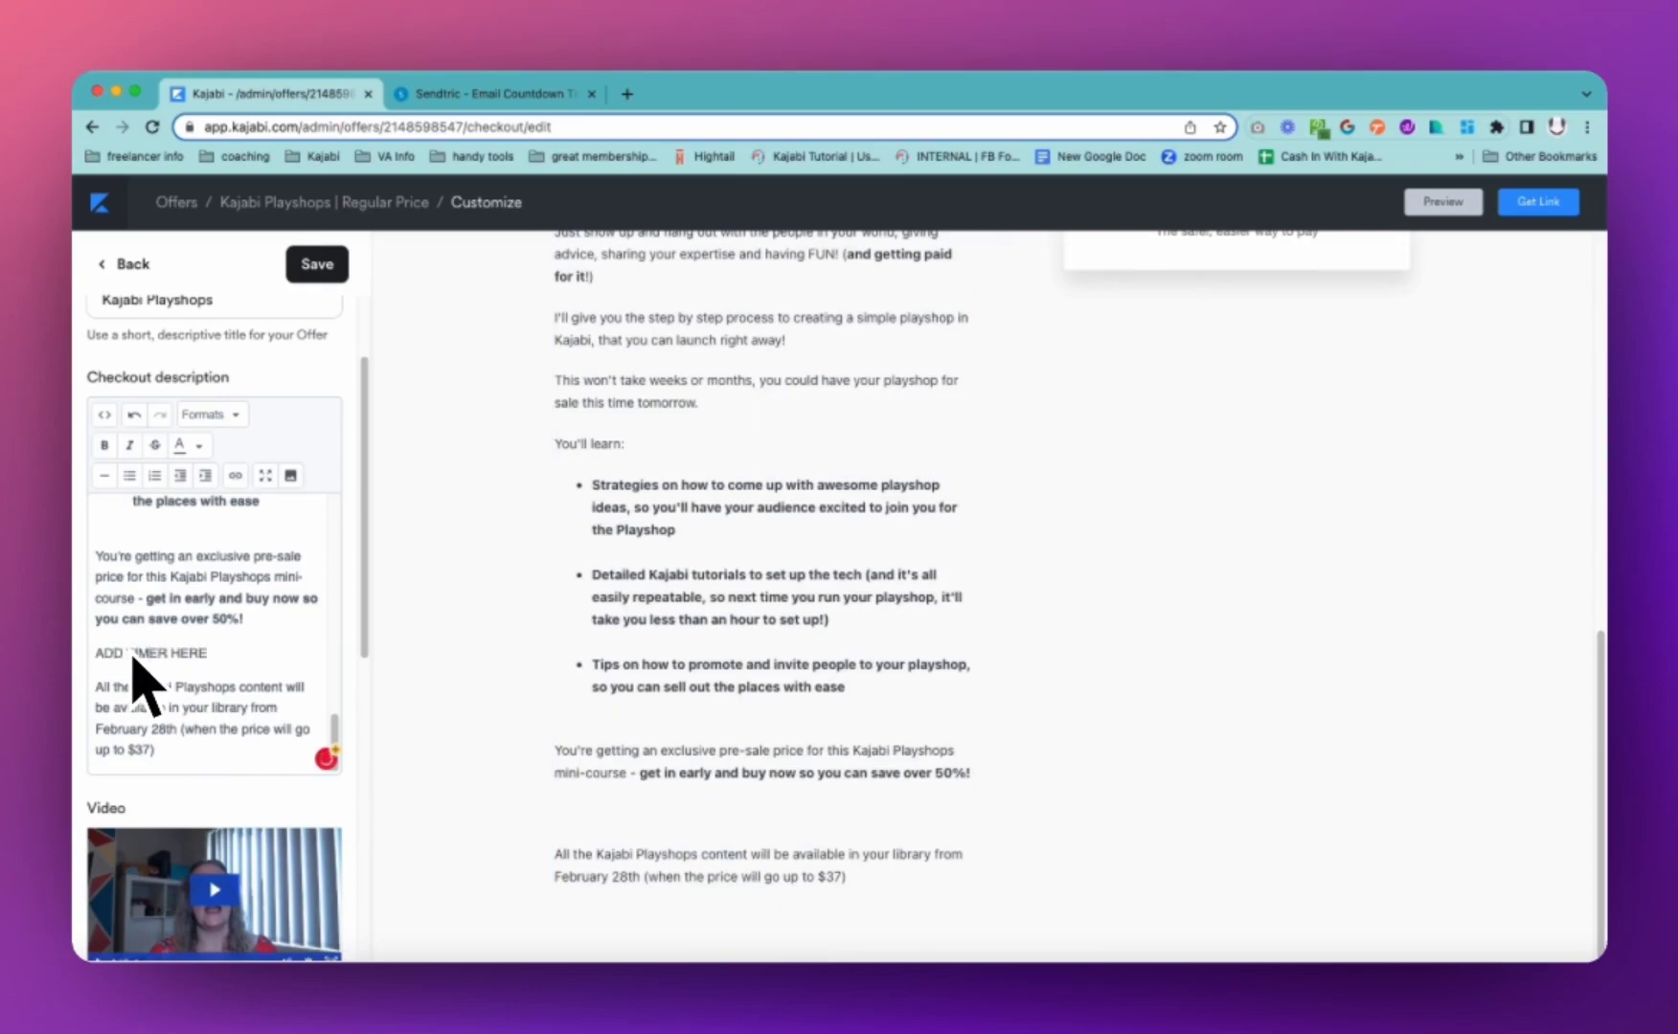
{"action": "key", "text": "Return"}
{"action": "key", "text": "Up"}
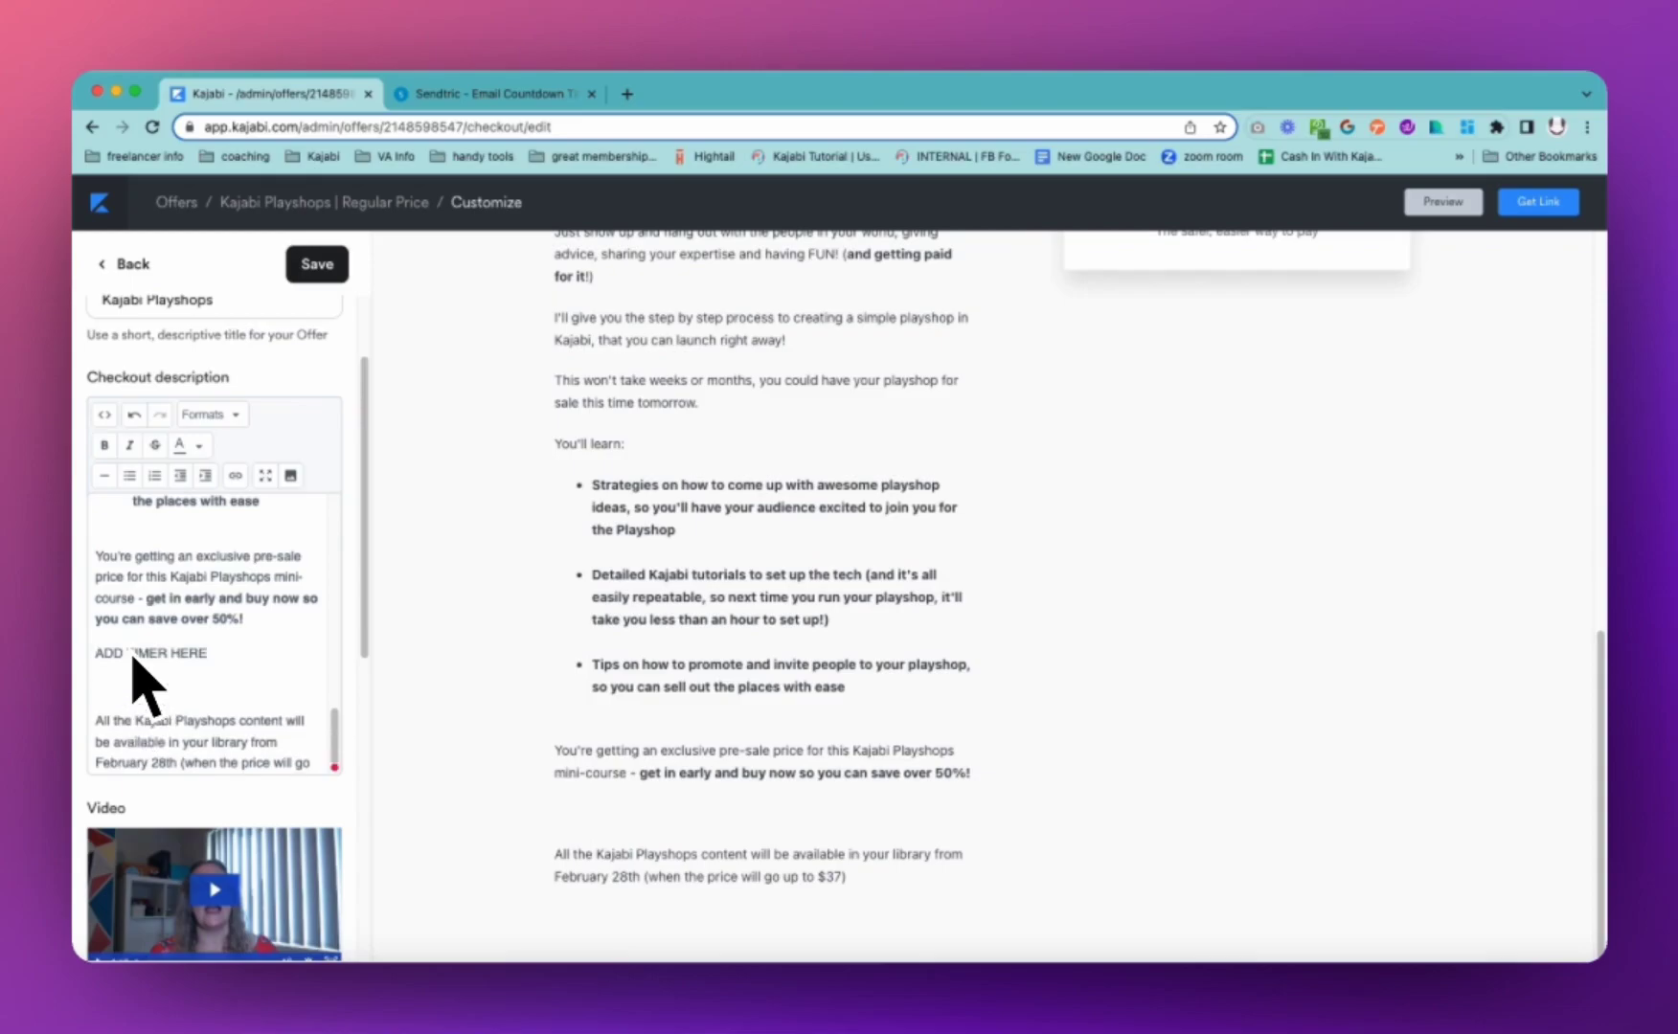
{"action": "key", "text": "Return"}
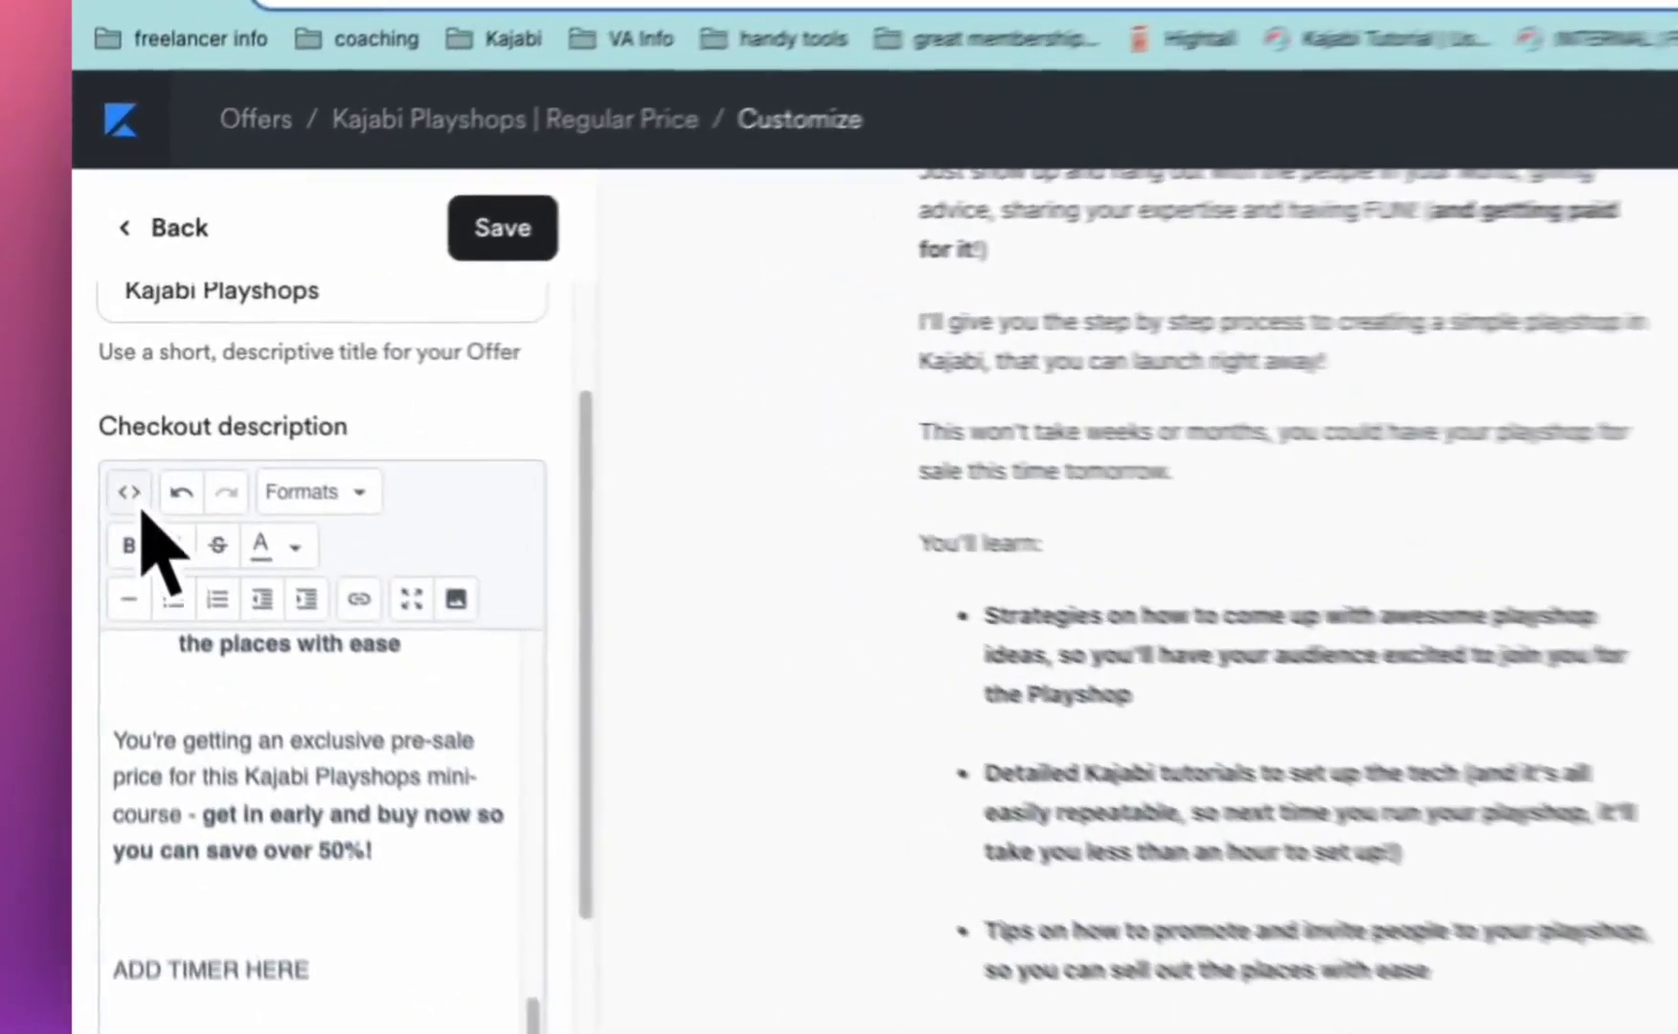
Swap the ADD TIMER HERE paragraph in the HTML source for the pasted Sendtric embed code
{"action": "left_click", "coordinate": [105, 415]}
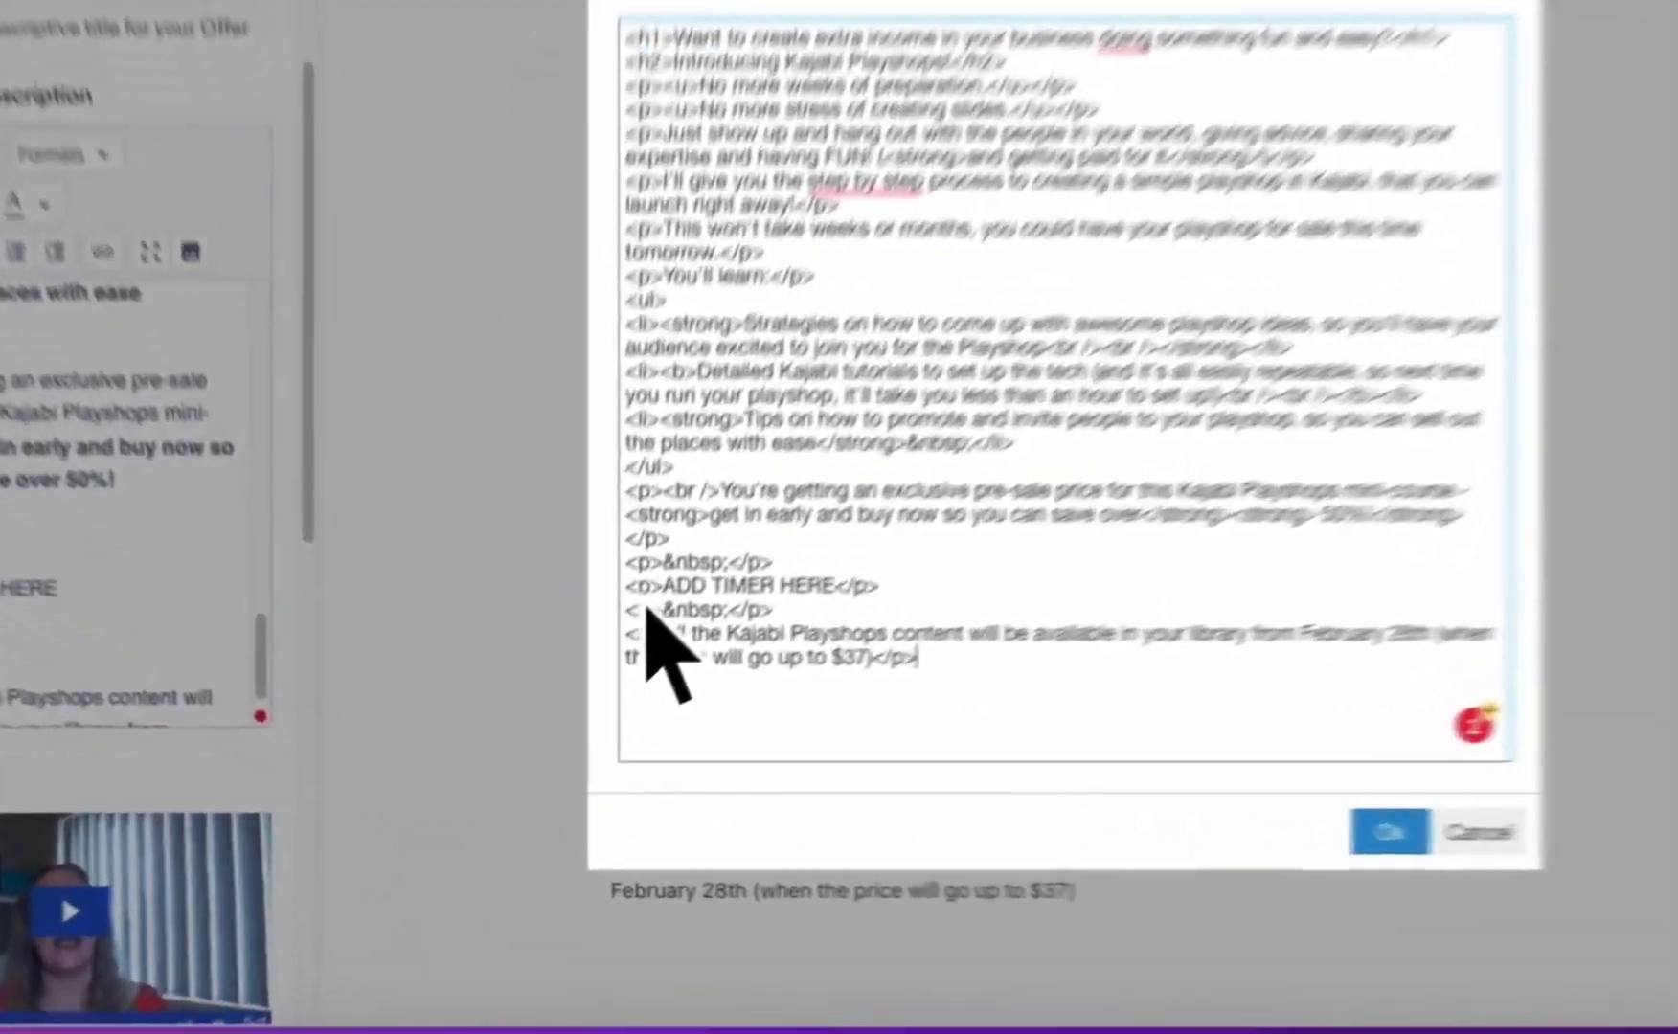
{"action": "left_click_drag", "start_coordinate": [572, 688], "coordinate": [724, 687]}
{"action": "key", "text": "BackSpace"}
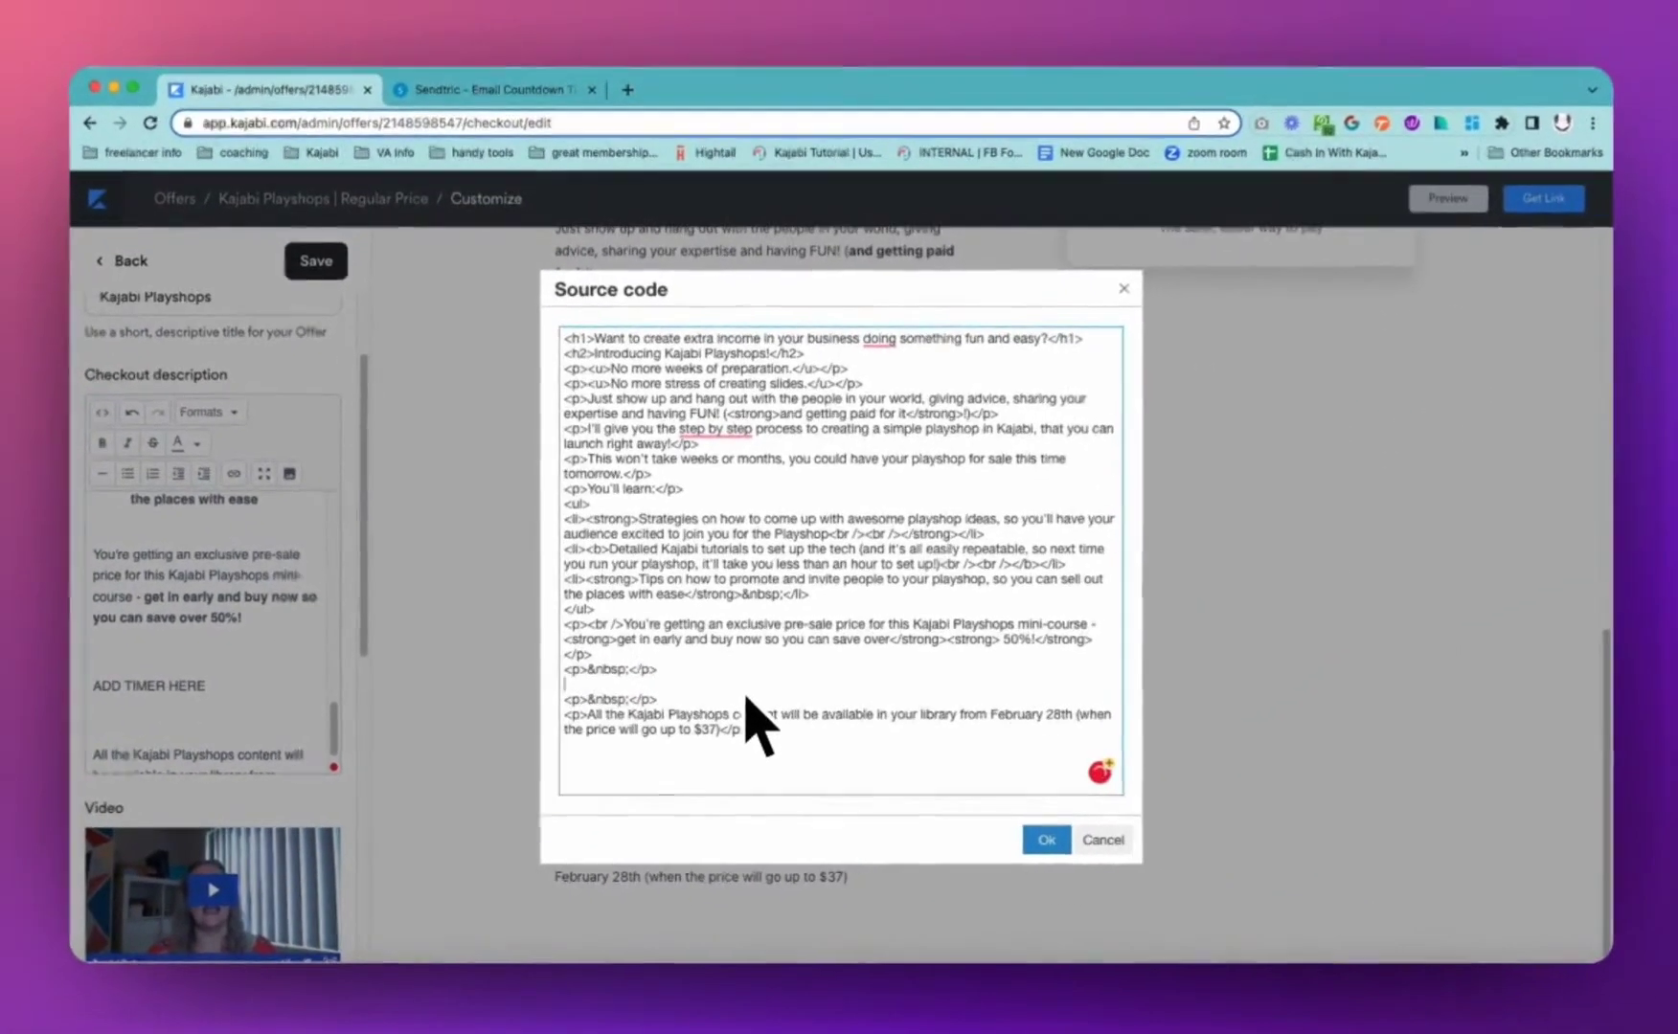
{"action": "type", "text": "<table align=\"center\"><tbody><tr><td><img src=\"https://gen.sendtric.com/countdown/ta4jxfo3r3\" style=\"display: block;max-width:100%\" /></td></tr></tbody></table>"}
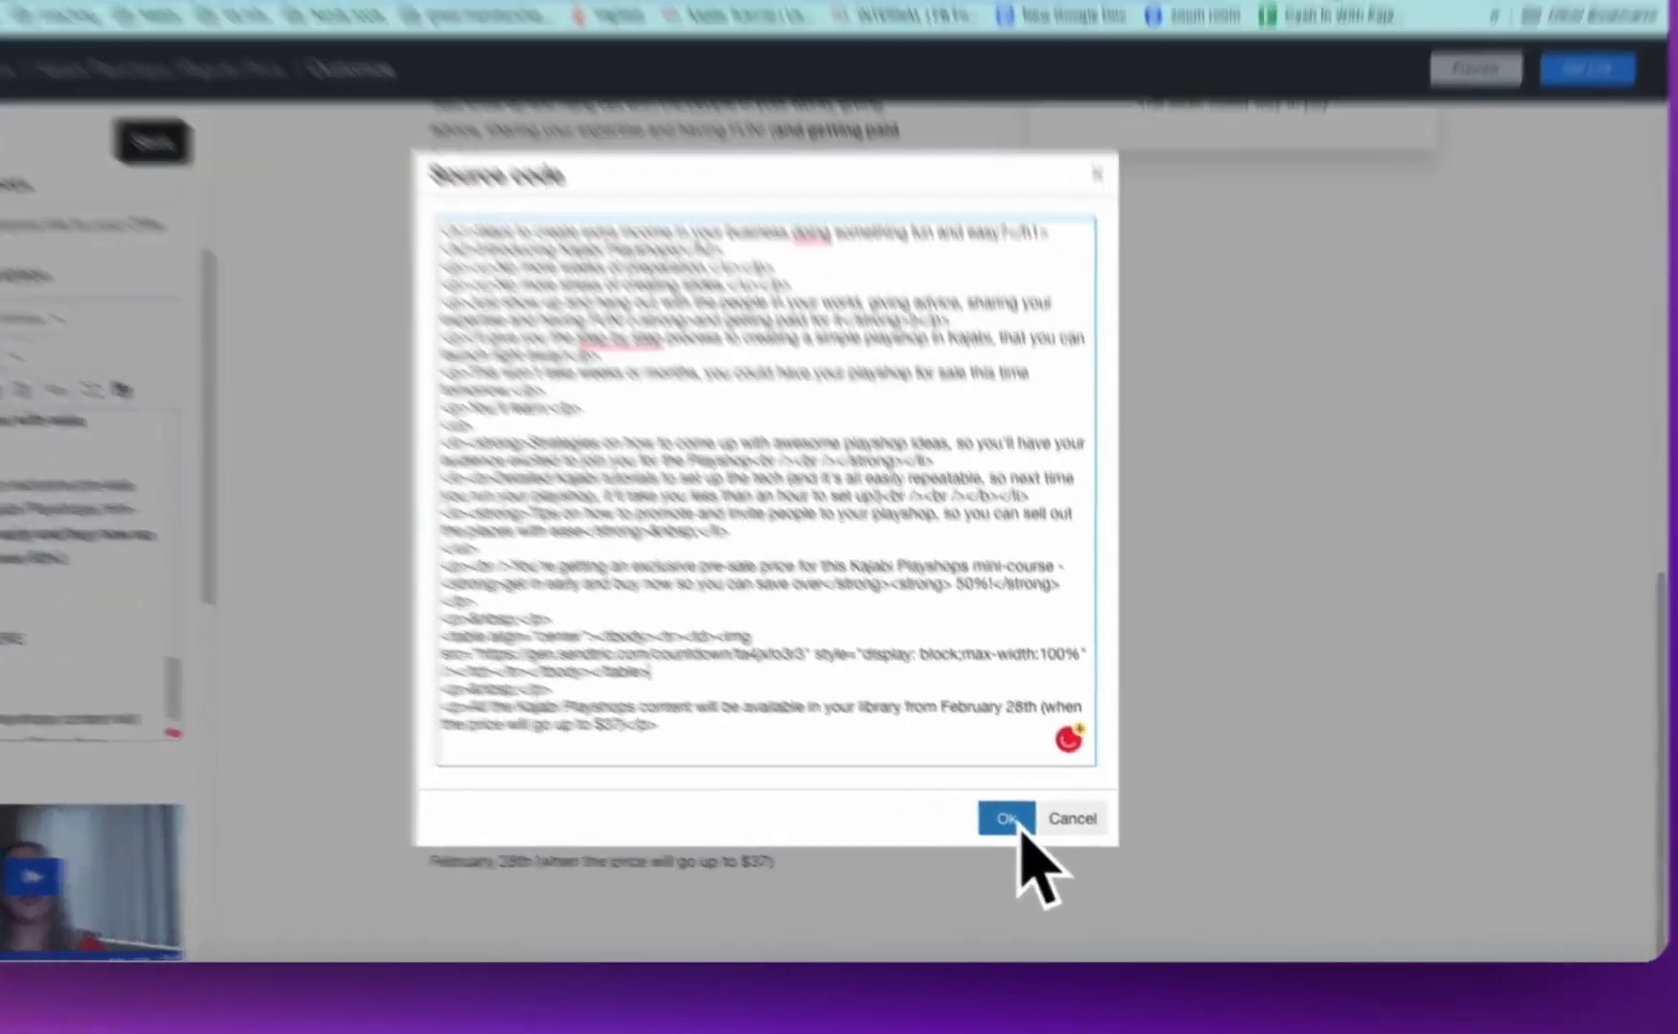
{"action": "left_click", "coordinate": [1043, 840]}
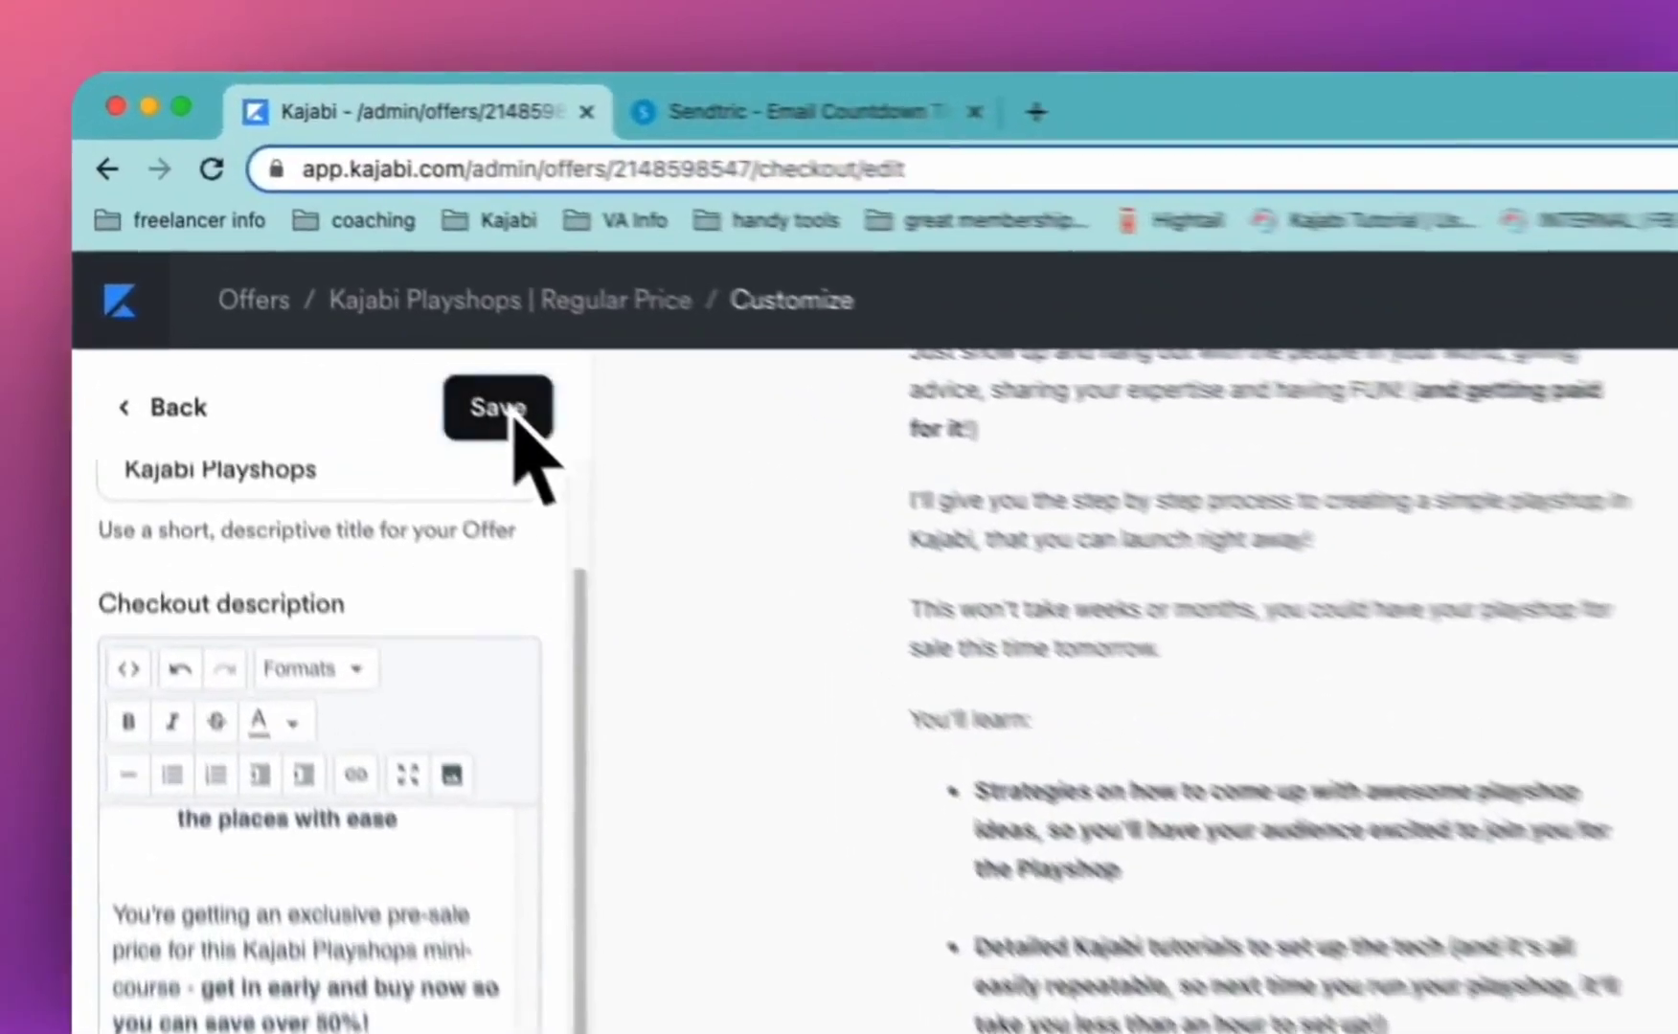
Save the checkout description and check the ticking pink-red countdown in the preview
{"action": "left_click", "coordinate": [322, 267]}
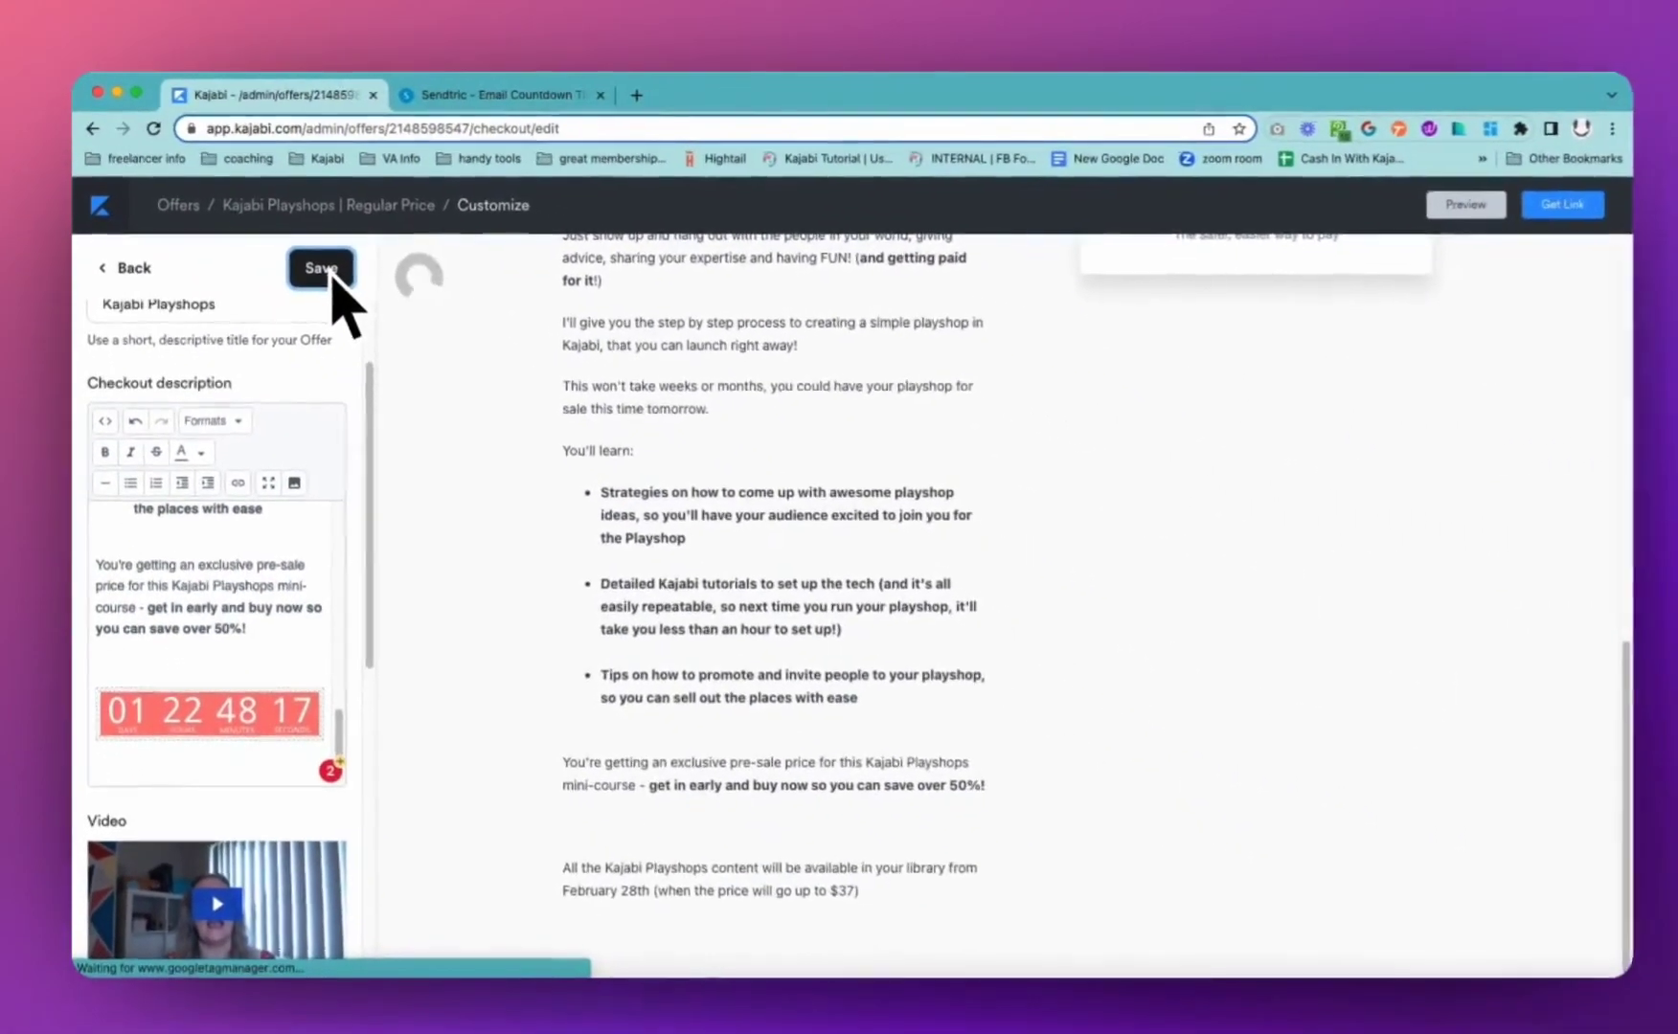
{"action": "scroll", "coordinate": [813, 580], "scroll_direction": "down", "scroll_amount": 3}
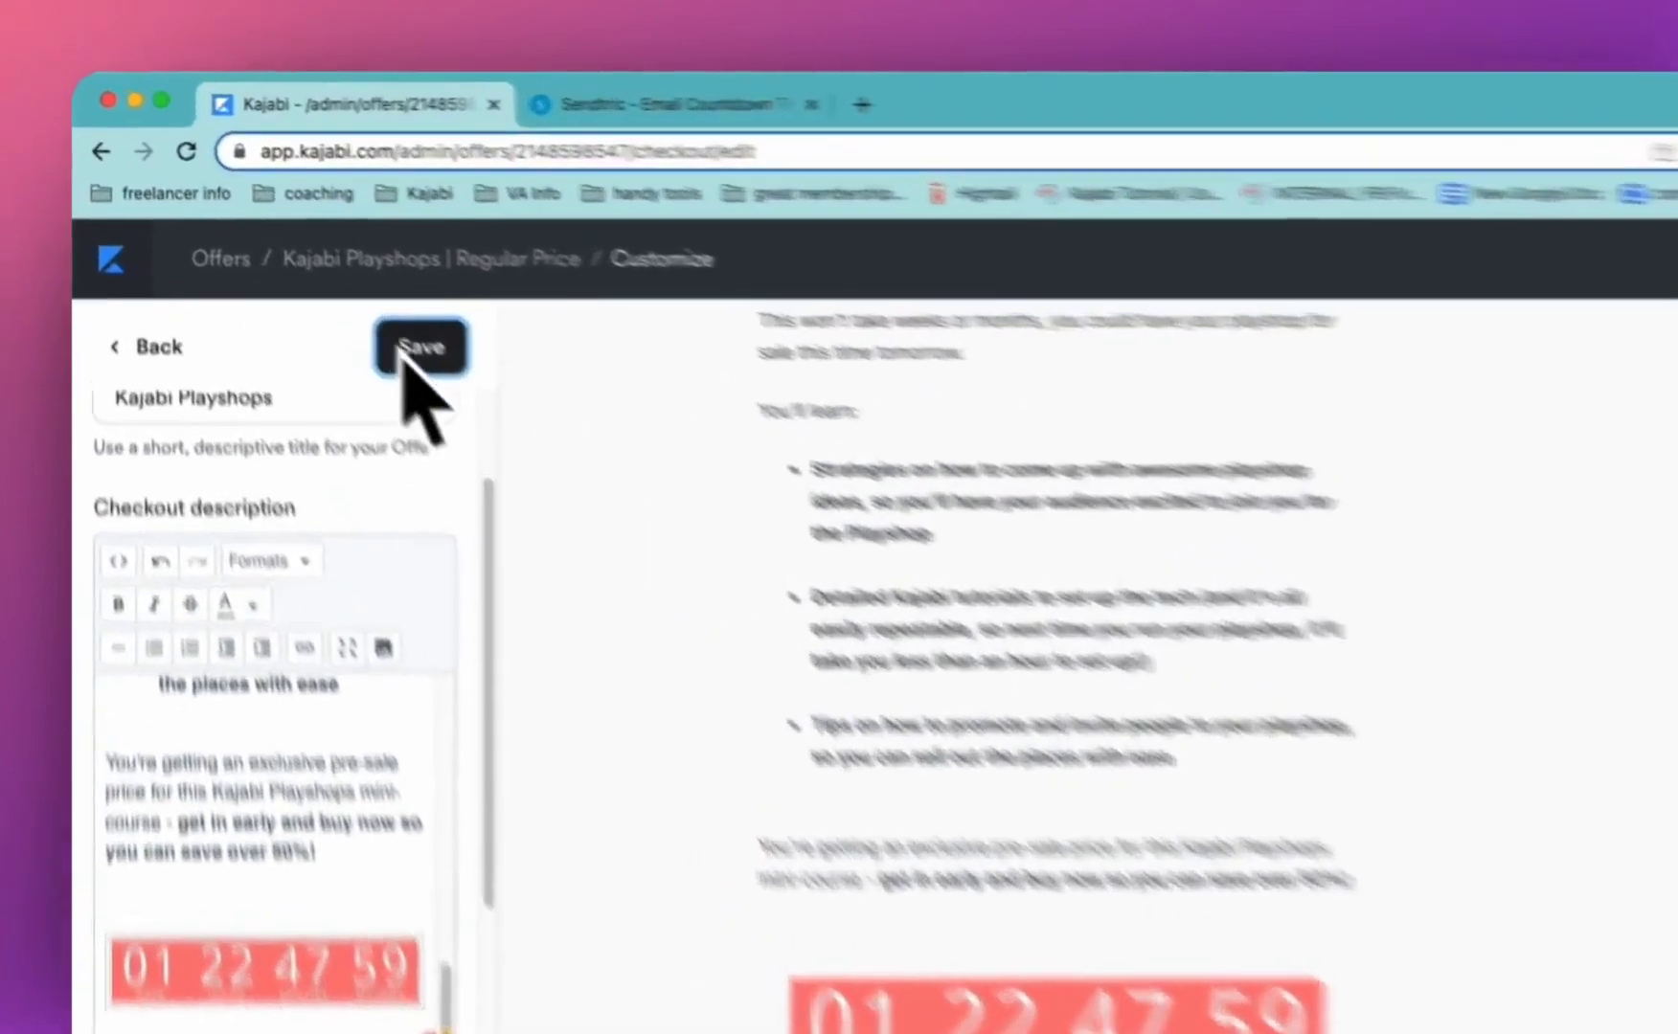
Save the checkout again and open the Kajabi Playshops | Regular Price offer details for editing
{"action": "left_click", "coordinate": [317, 265]}
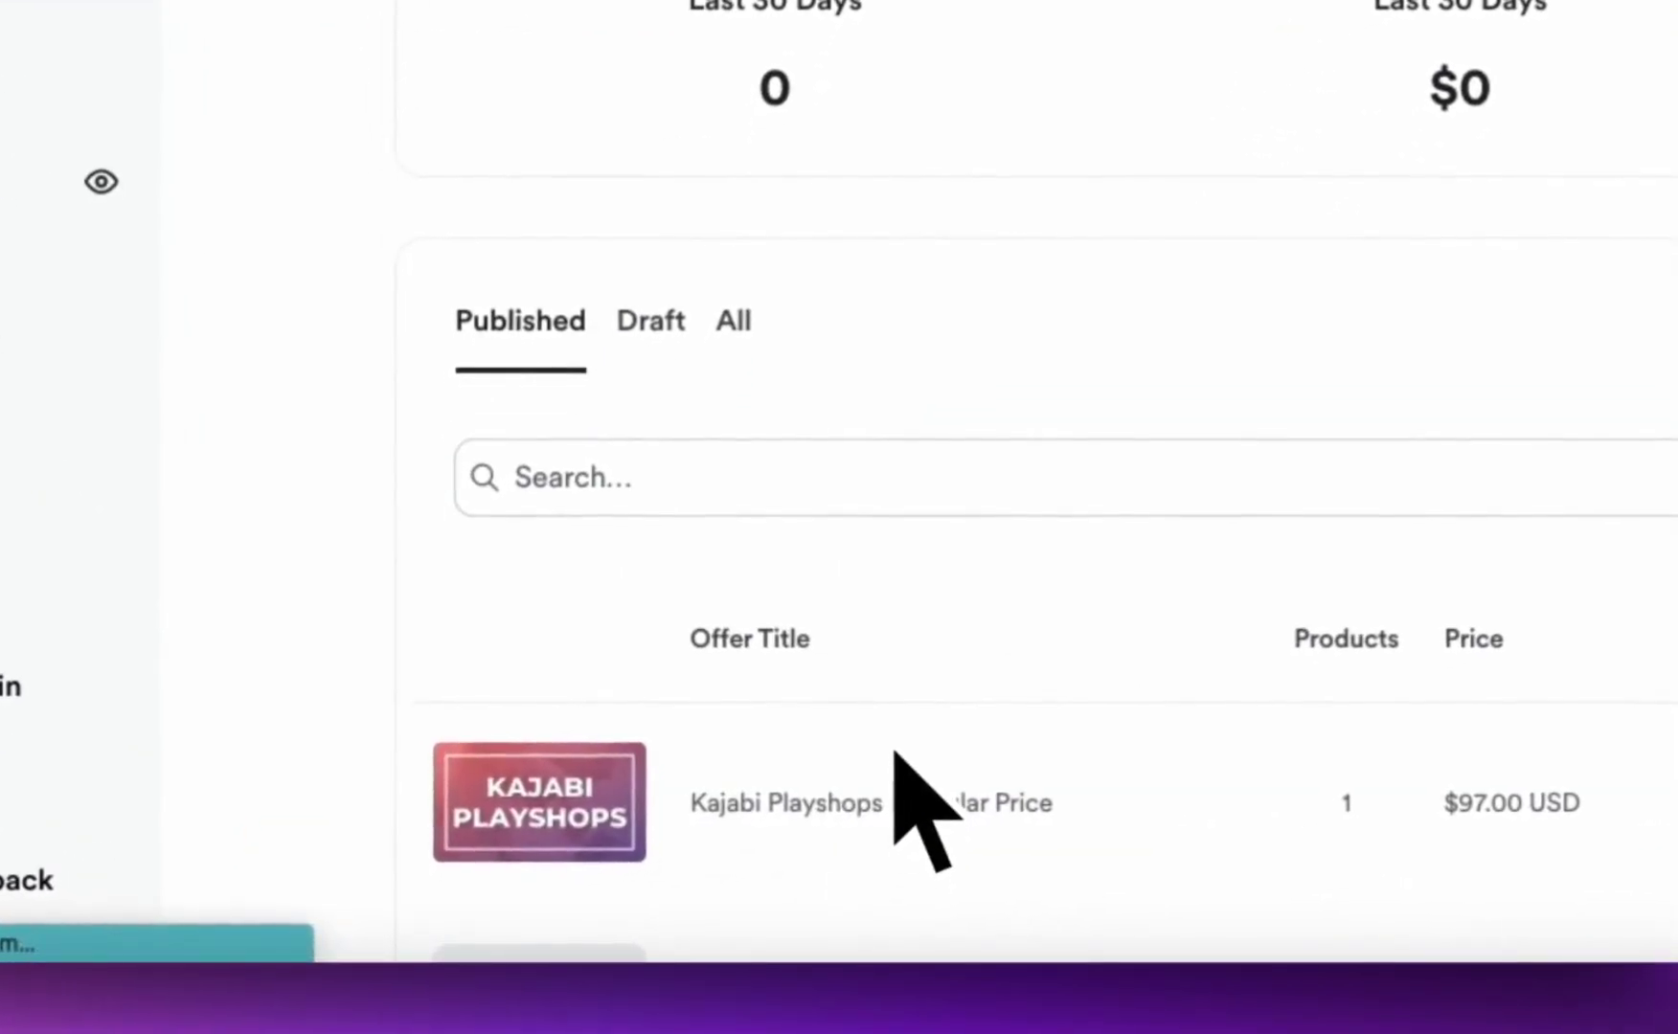
{"action": "left_click", "coordinate": [896, 754]}
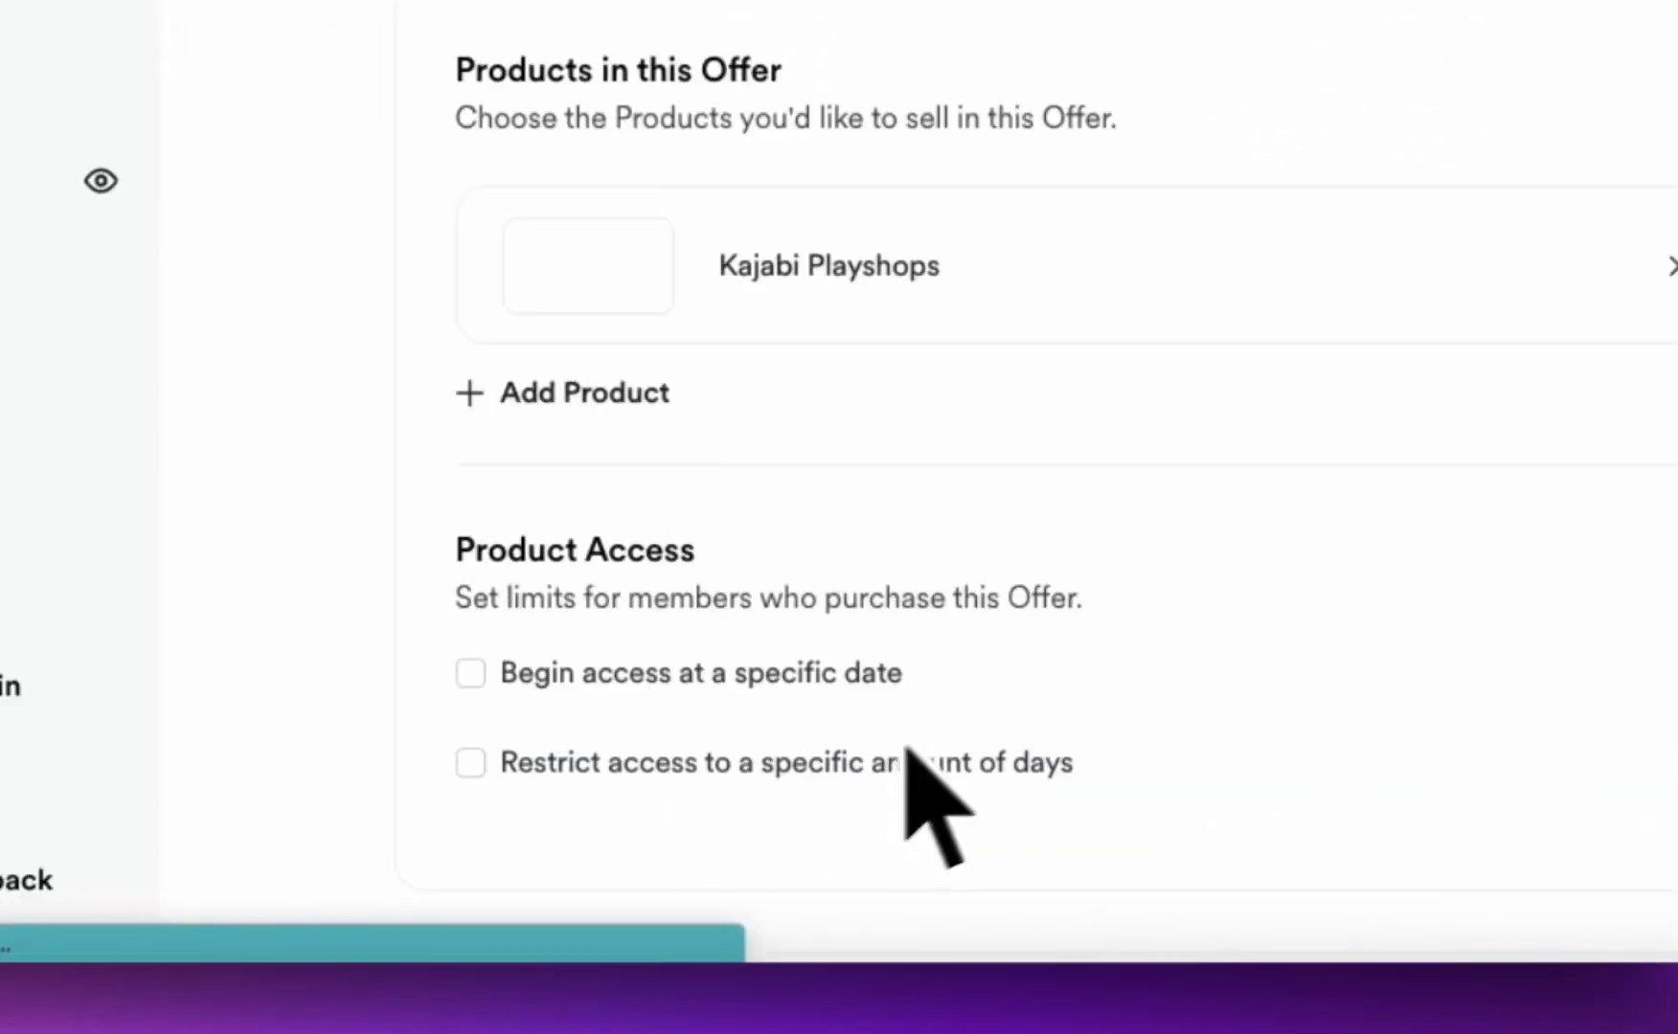
{"action": "scroll", "coordinate": [1006, 819], "scroll_direction": "down", "scroll_amount": 10}
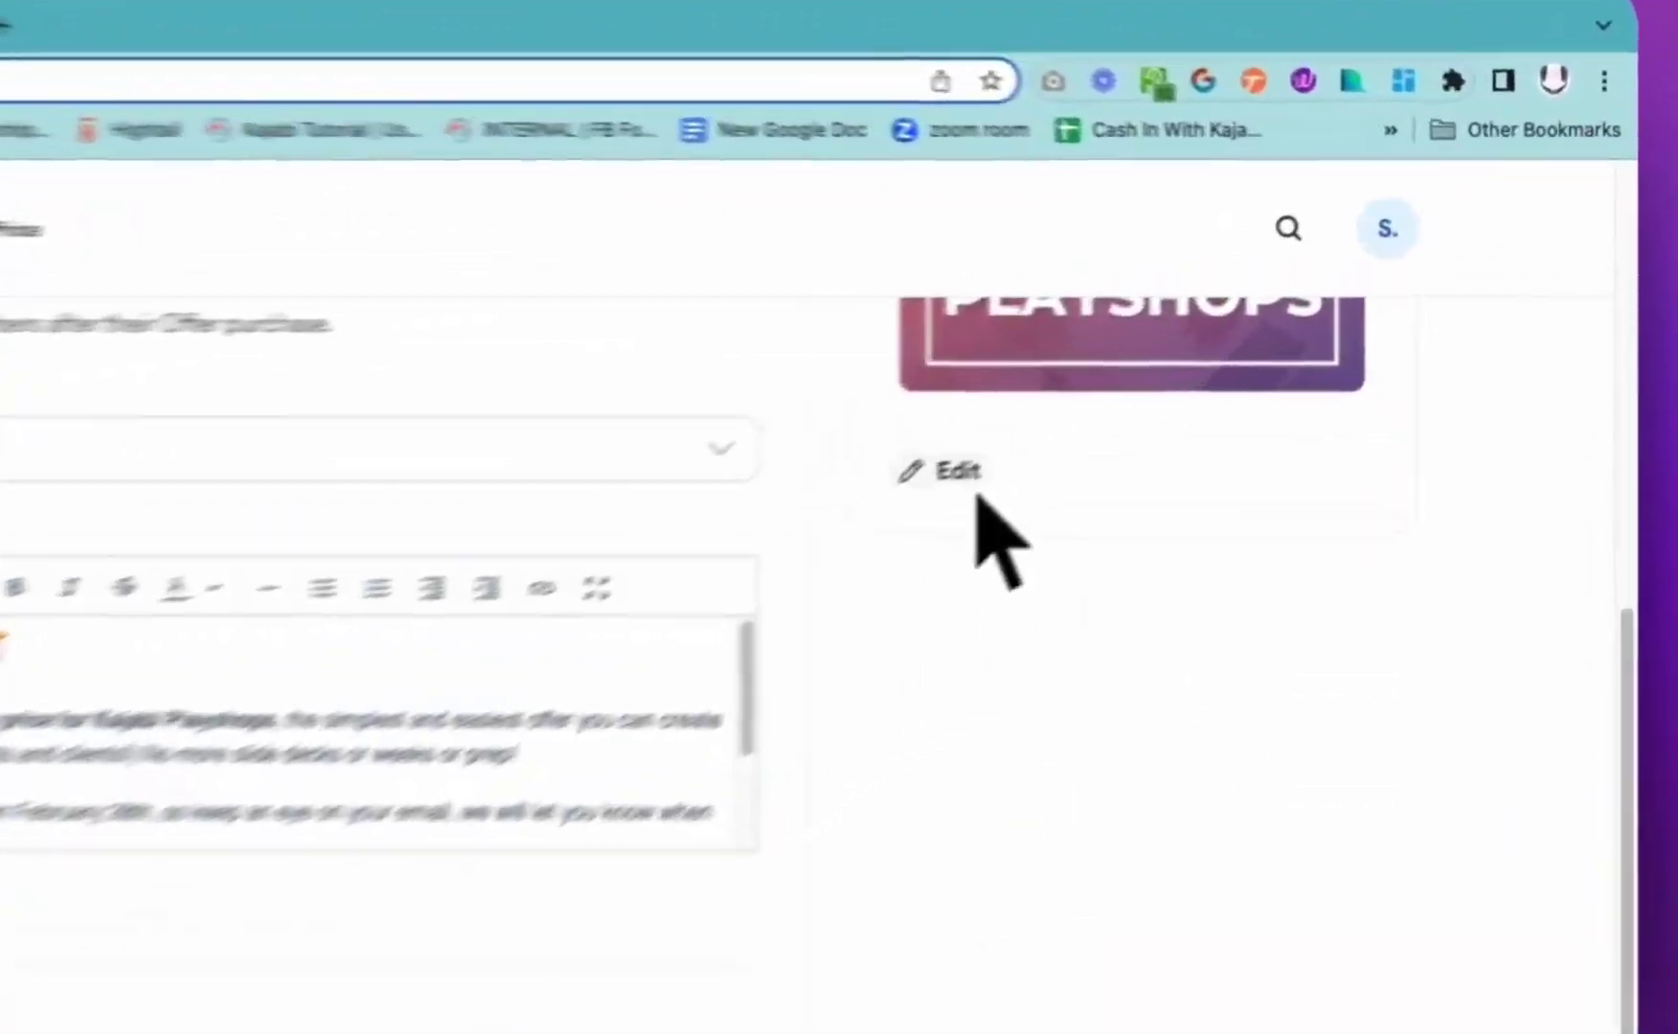
{"action": "left_click", "coordinate": [1197, 359]}
{"action": "scroll", "coordinate": [881, 599], "scroll_direction": "down", "scroll_amount": 10}
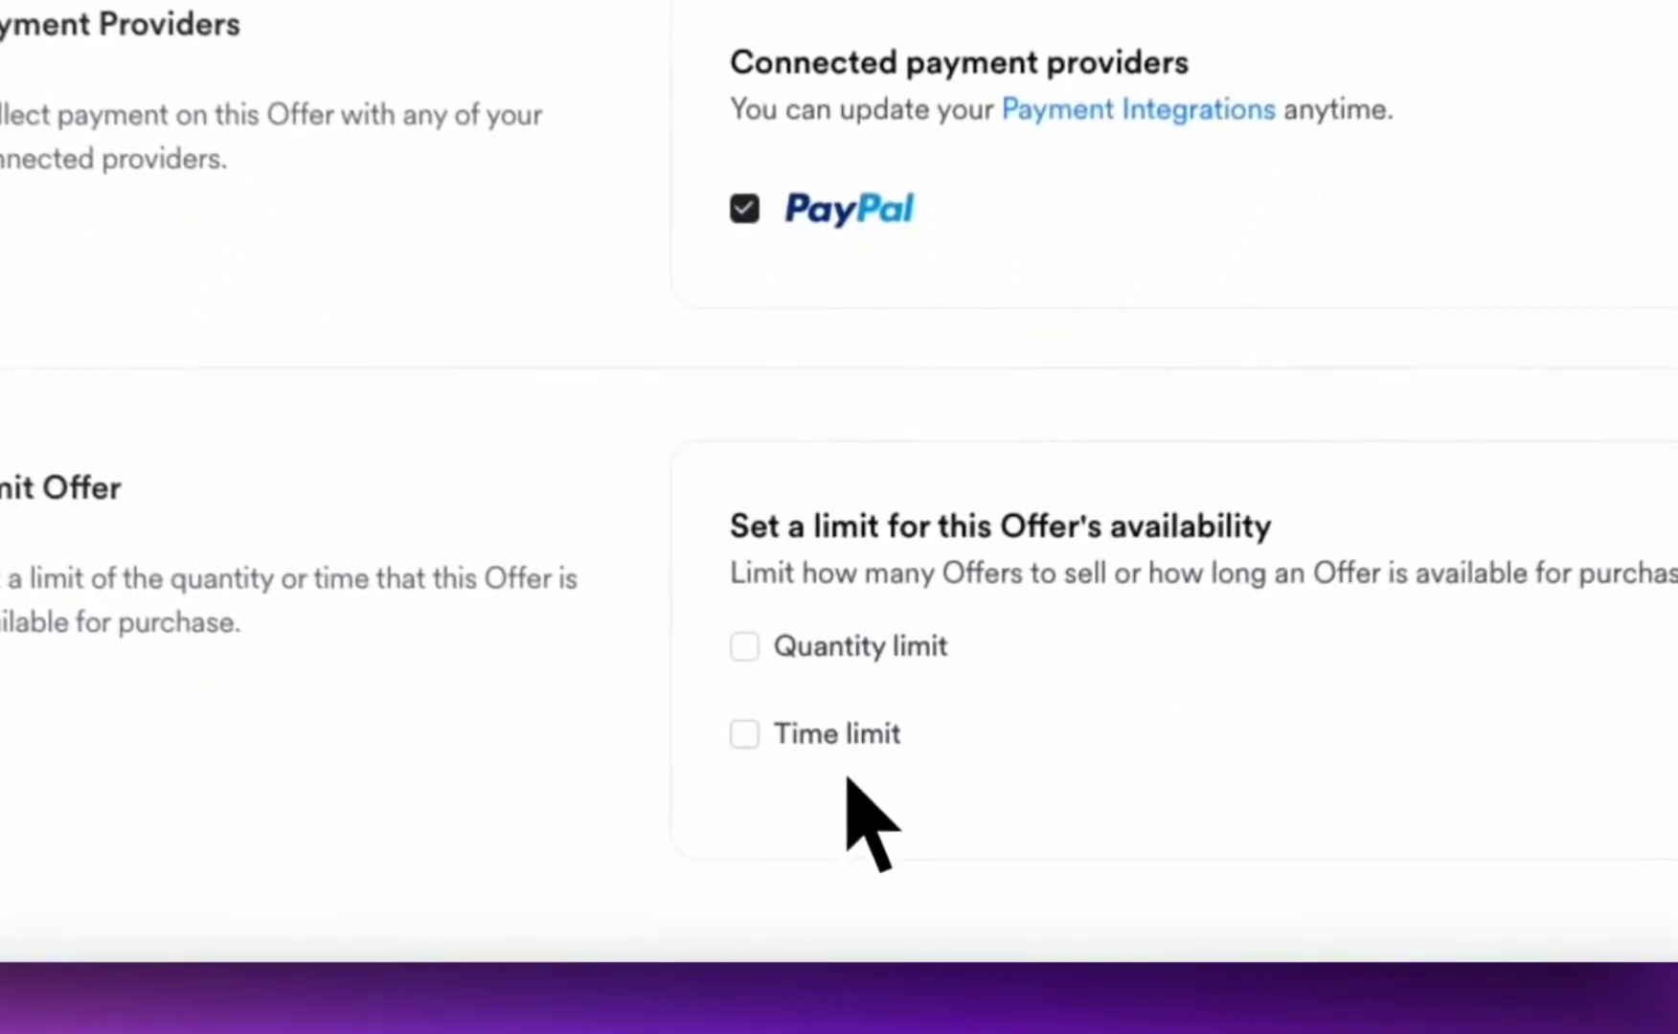
Enable the offer's time limit with expiry on 2023-02-09 at 5:30 AM
{"action": "left_click", "coordinate": [862, 854]}
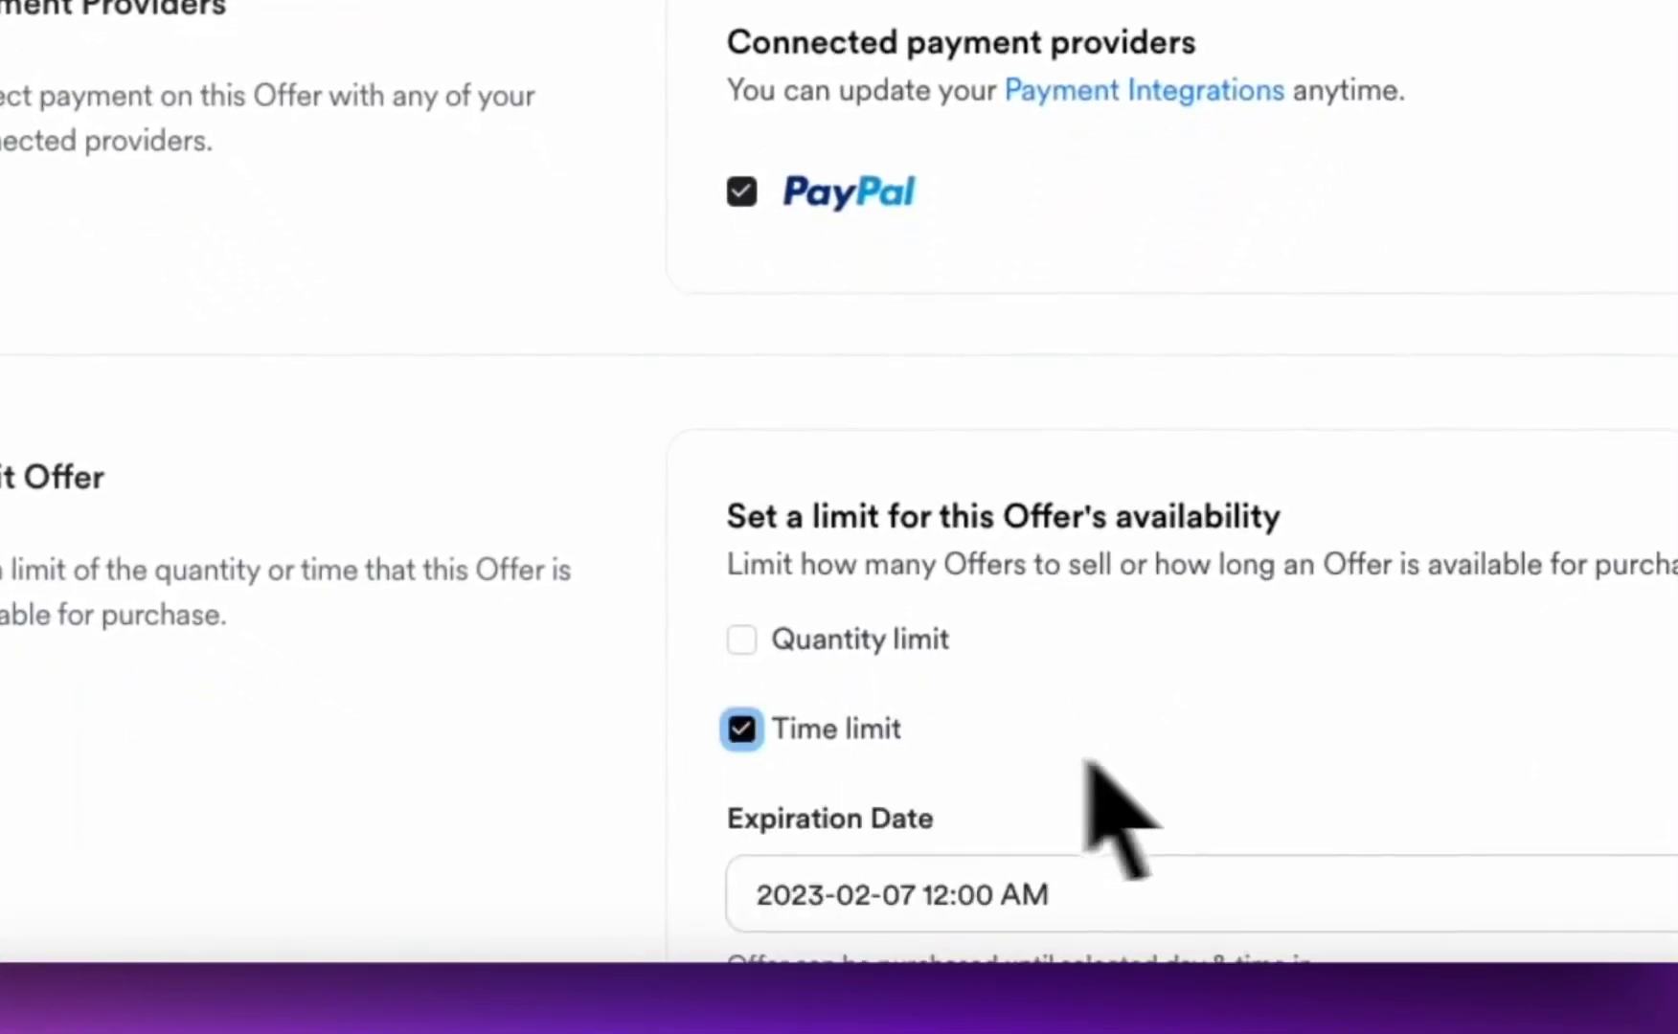
{"action": "scroll", "coordinate": [1111, 805], "scroll_direction": "down", "scroll_amount": 5}
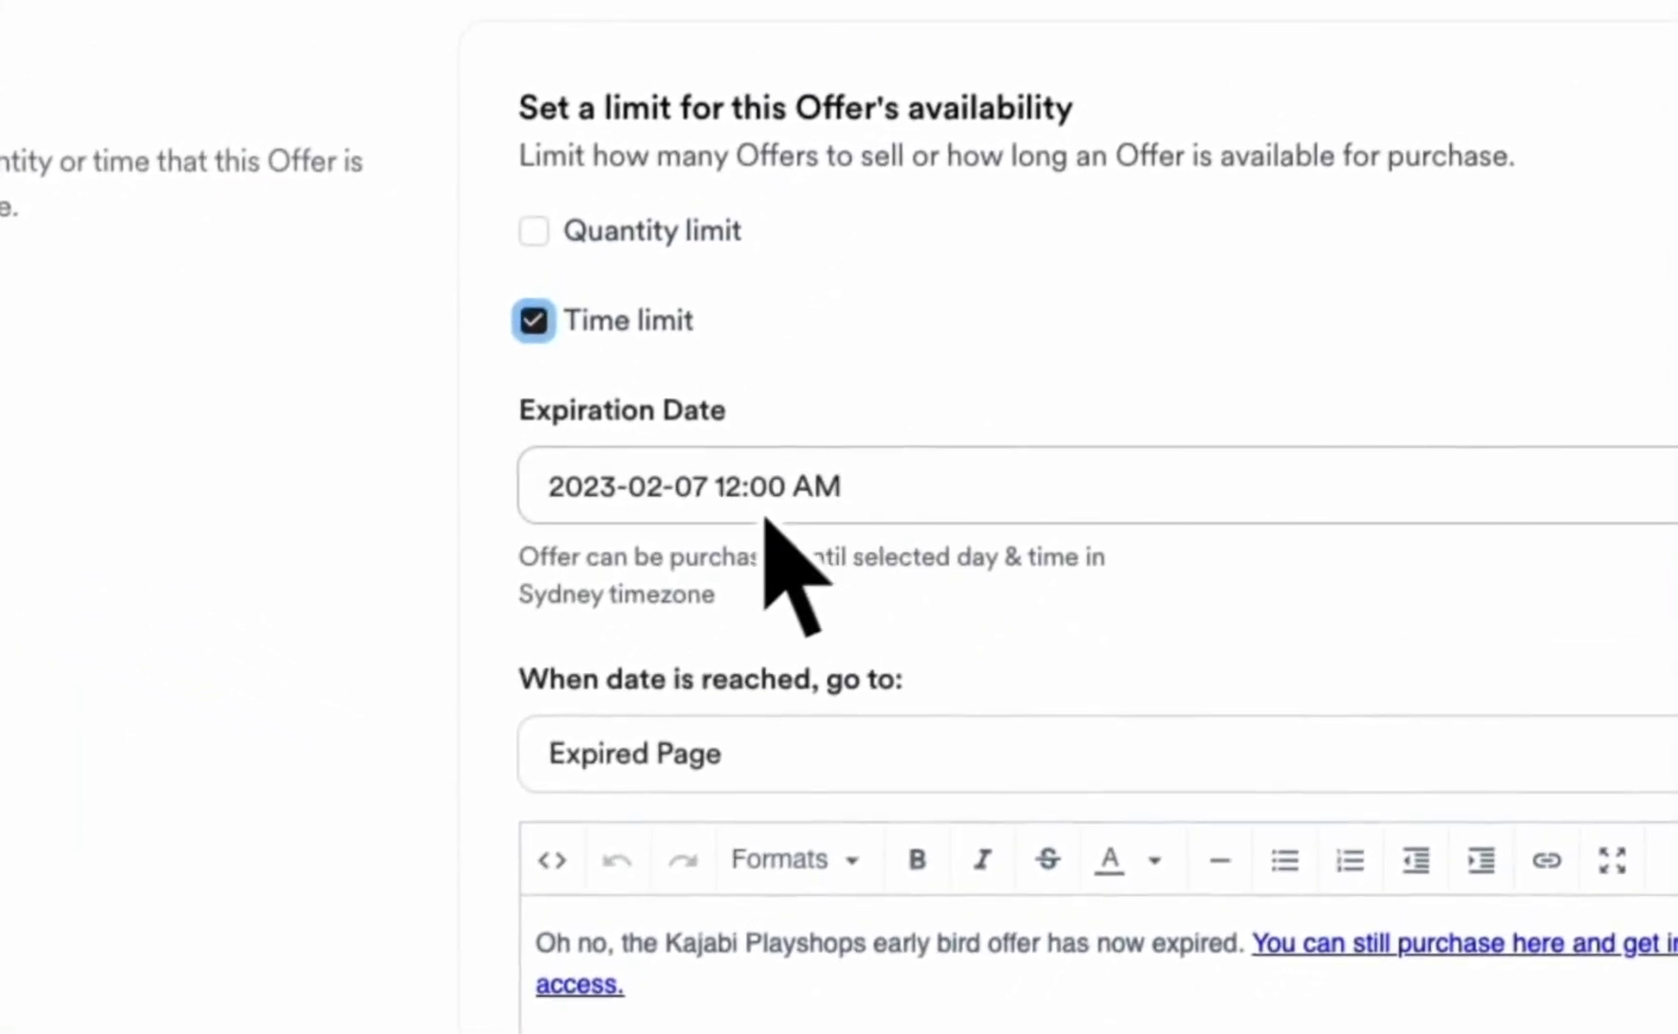
{"action": "left_click", "coordinate": [794, 469]}
{"action": "left_click", "coordinate": [881, 560]}
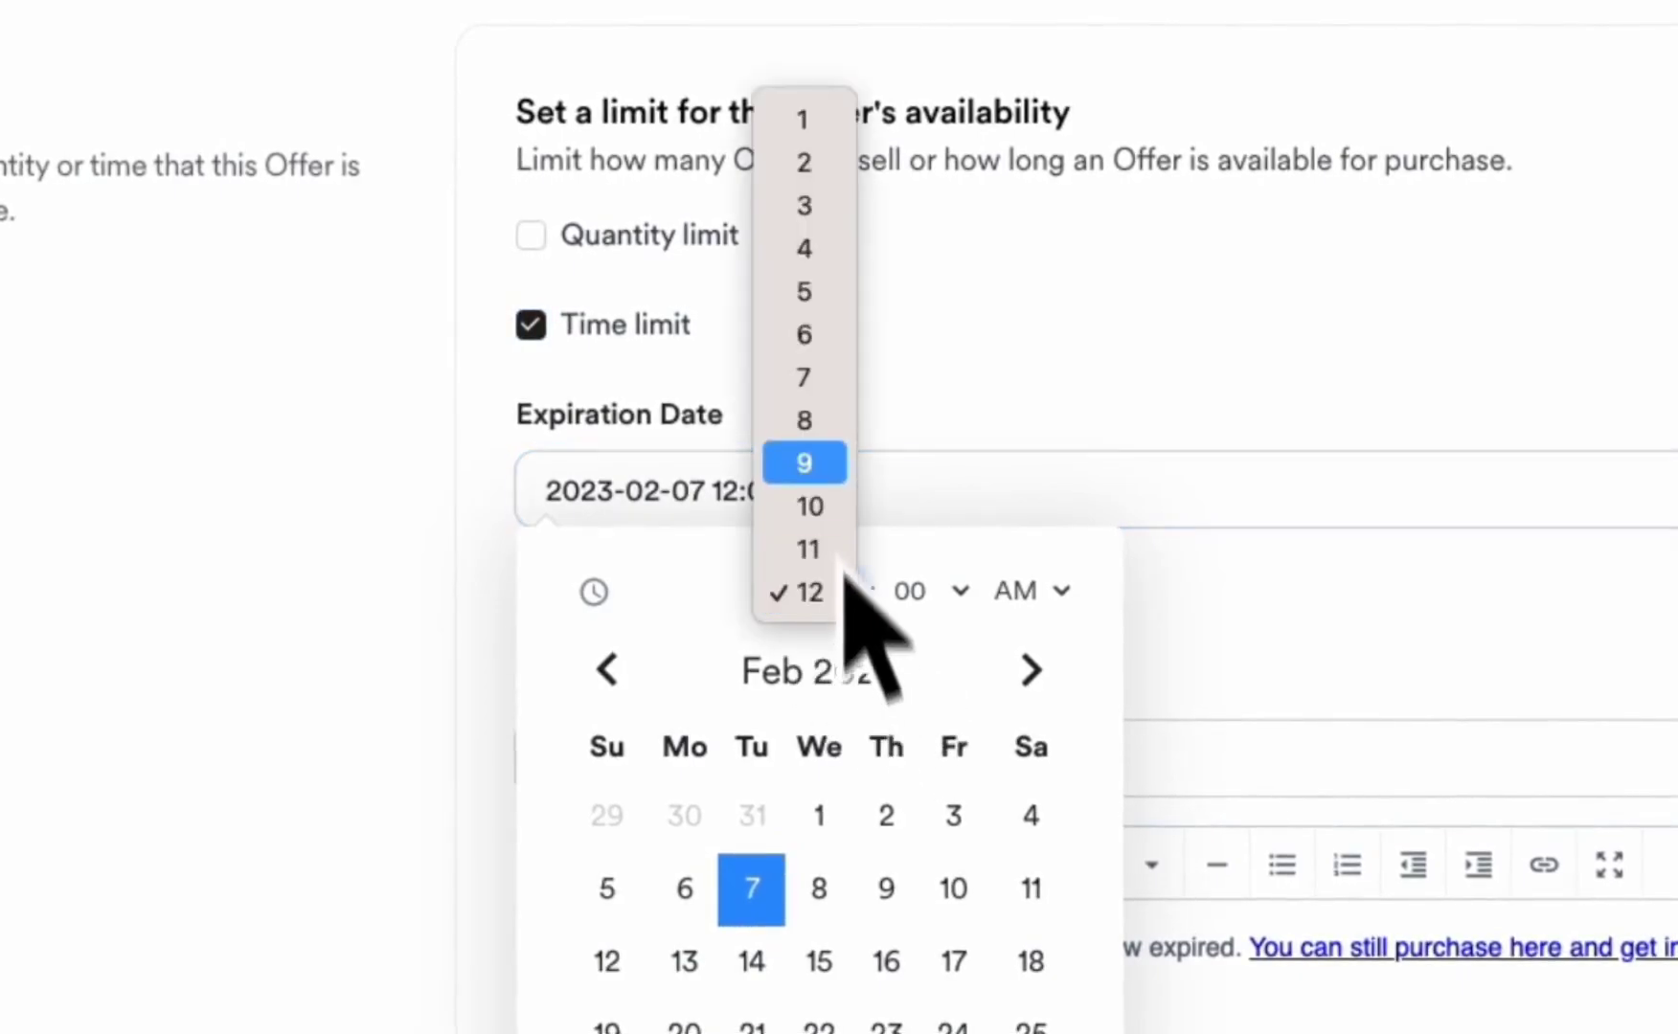
{"action": "left_click", "coordinate": [829, 309]}
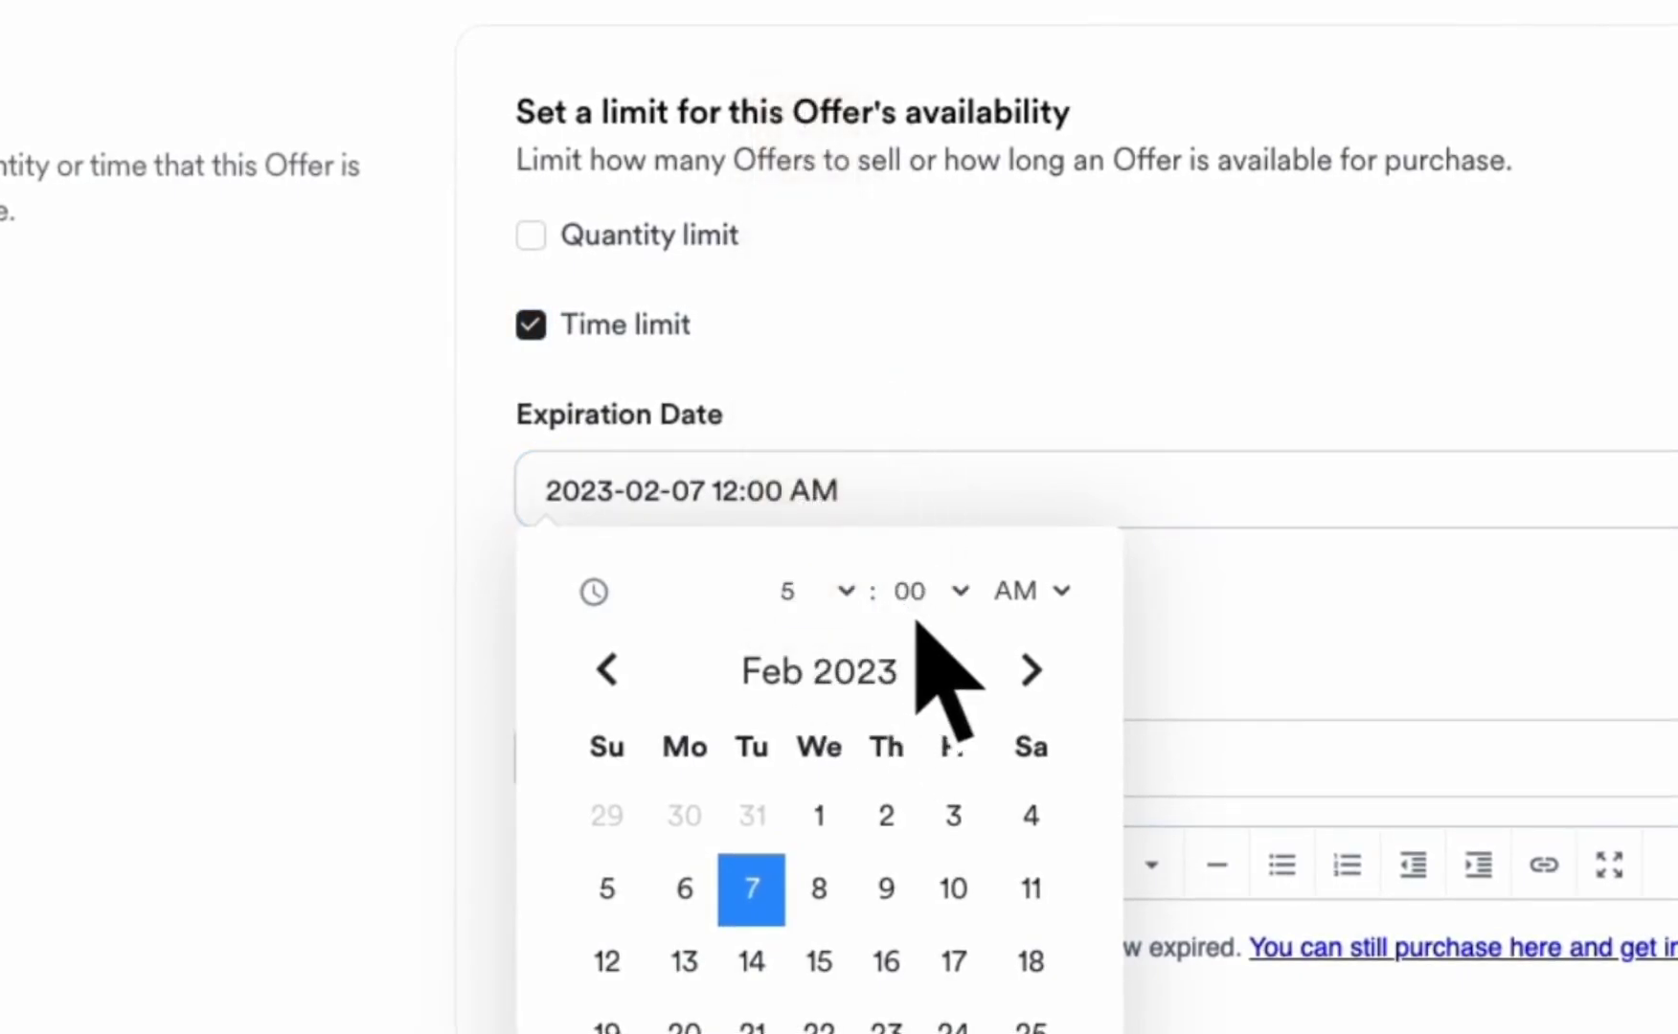
{"action": "left_click", "coordinate": [961, 594]}
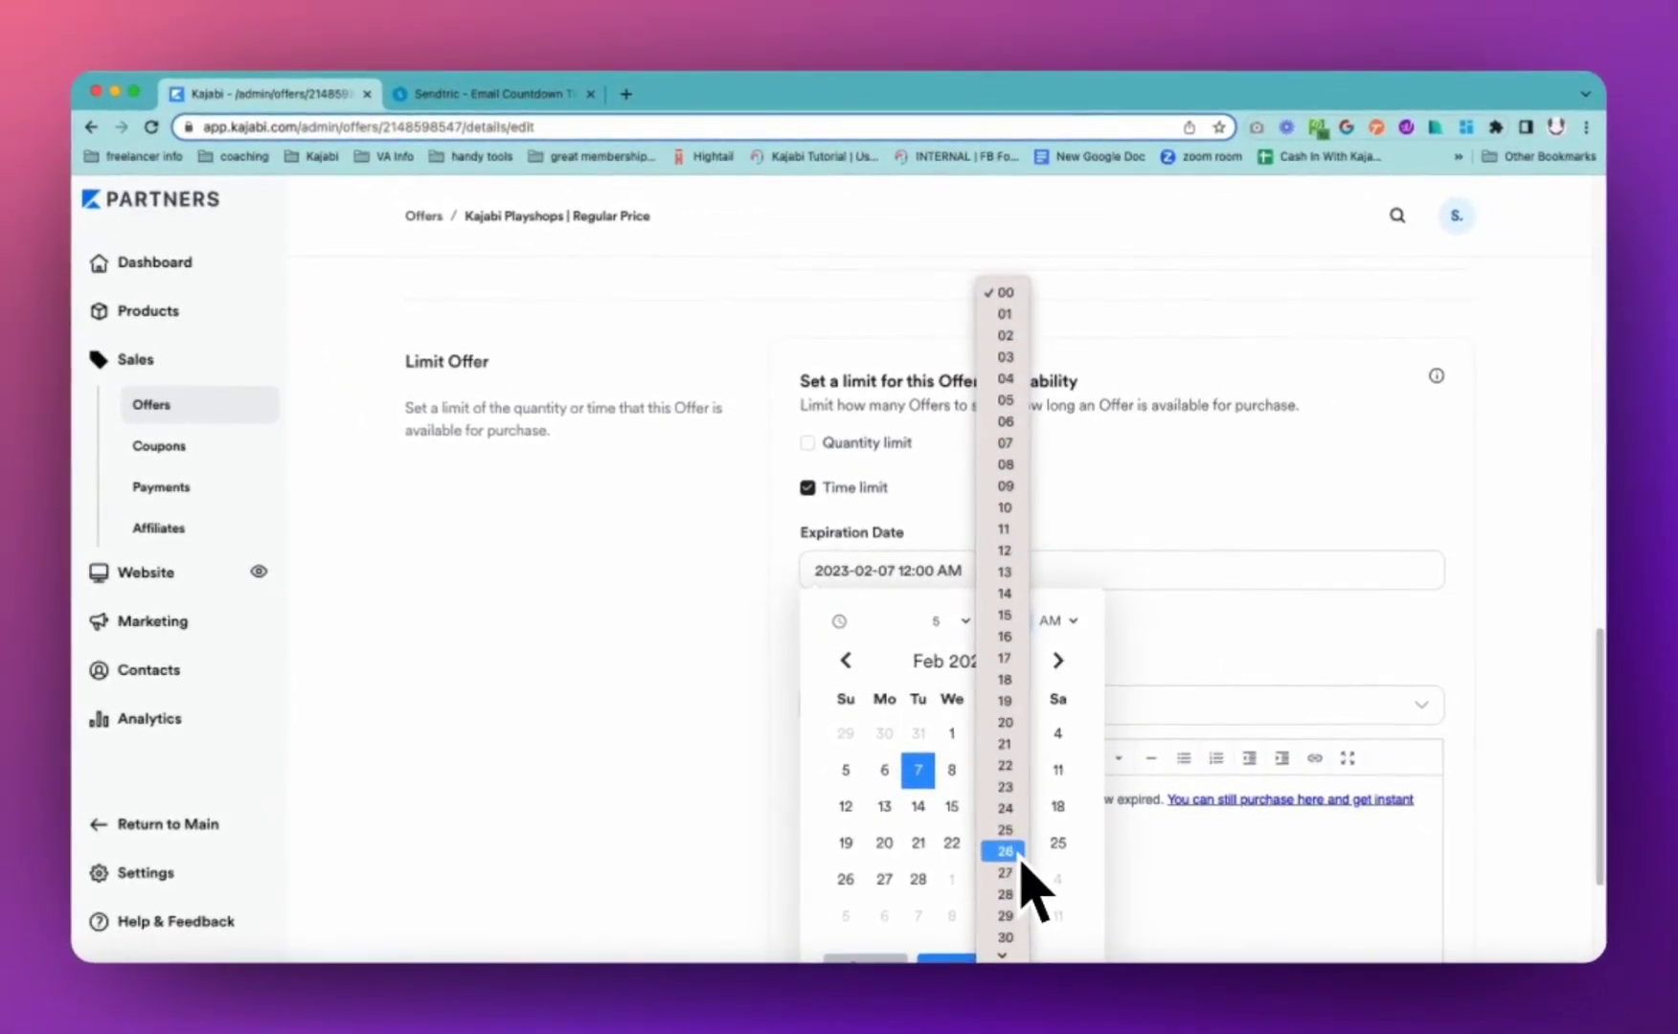
{"action": "scroll", "coordinate": [1030, 896], "scroll_direction": "down", "scroll_amount": 3}
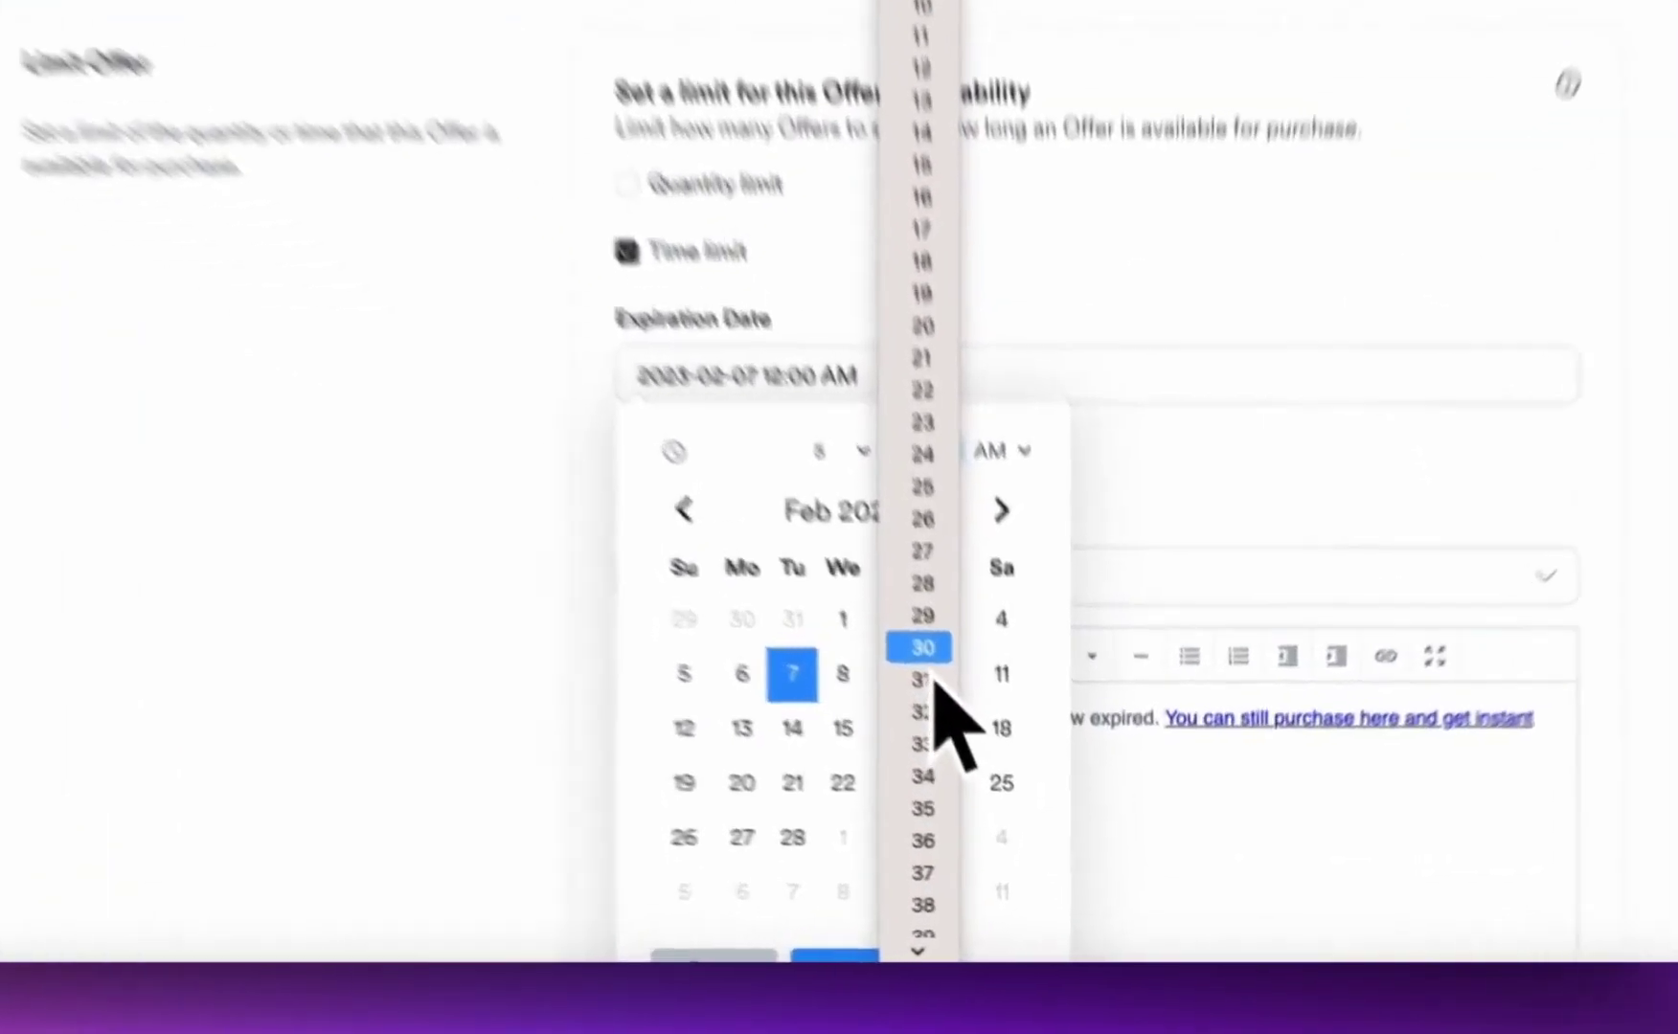
{"action": "left_click", "coordinate": [922, 649]}
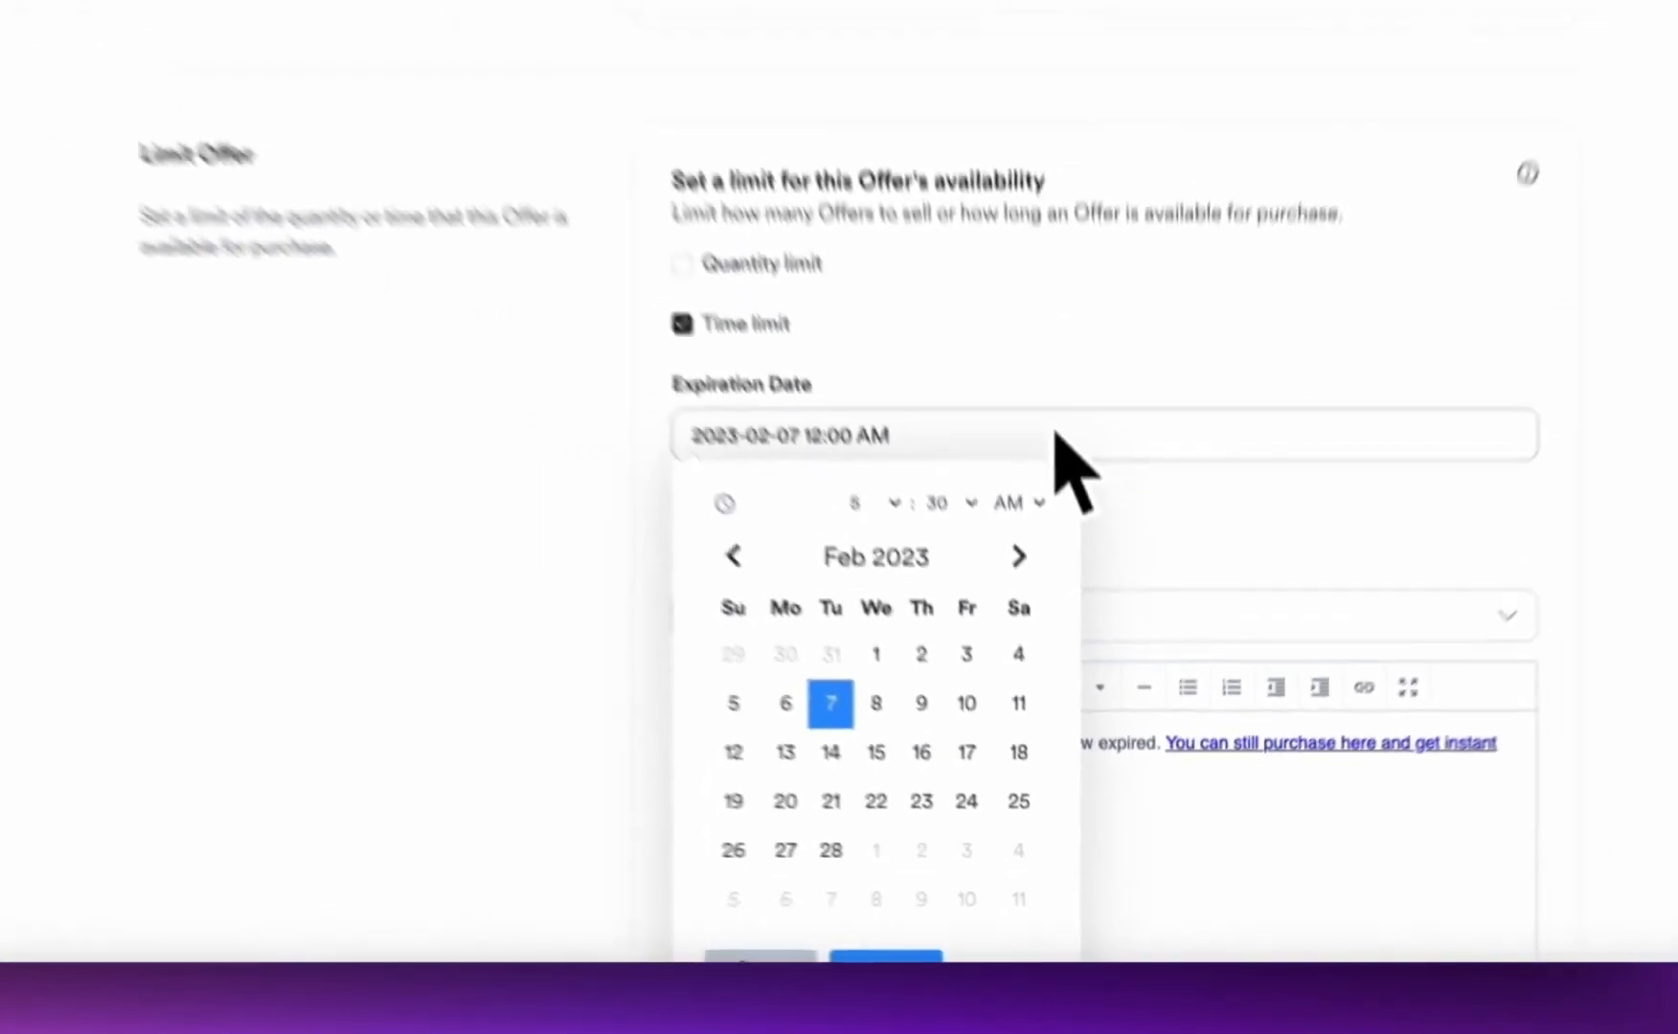
{"action": "left_click", "coordinate": [925, 710]}
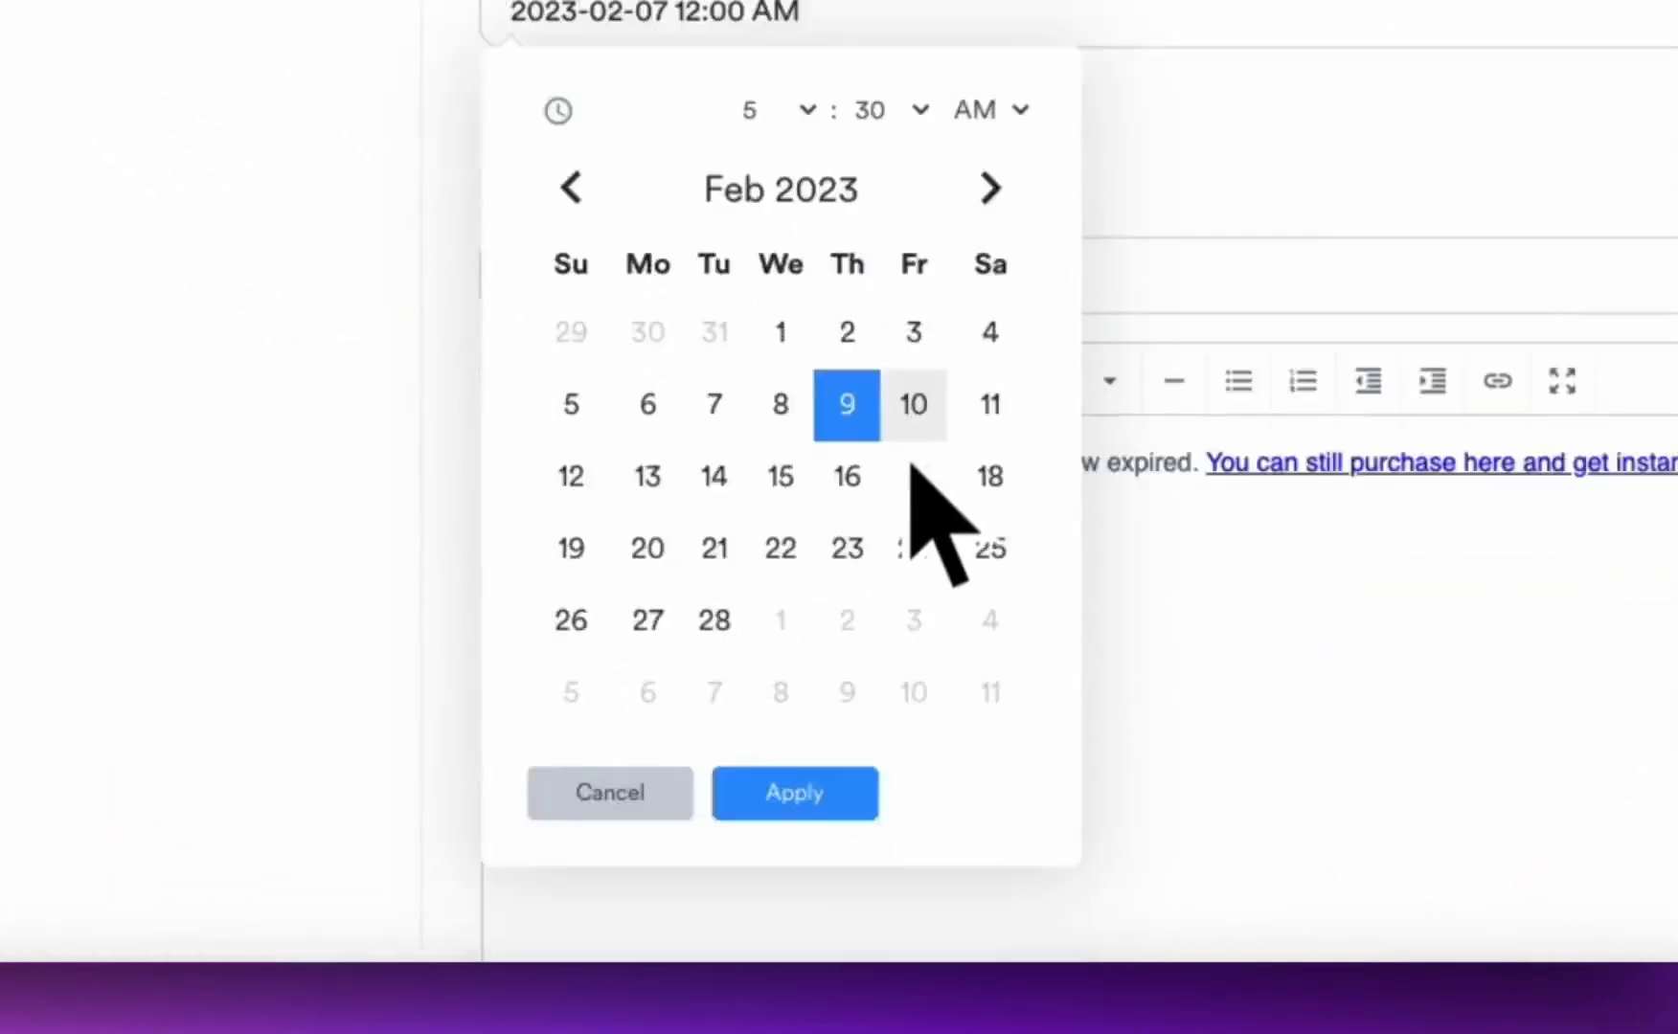
{"action": "scroll", "coordinate": [896, 527], "scroll_direction": "down", "scroll_amount": 3}
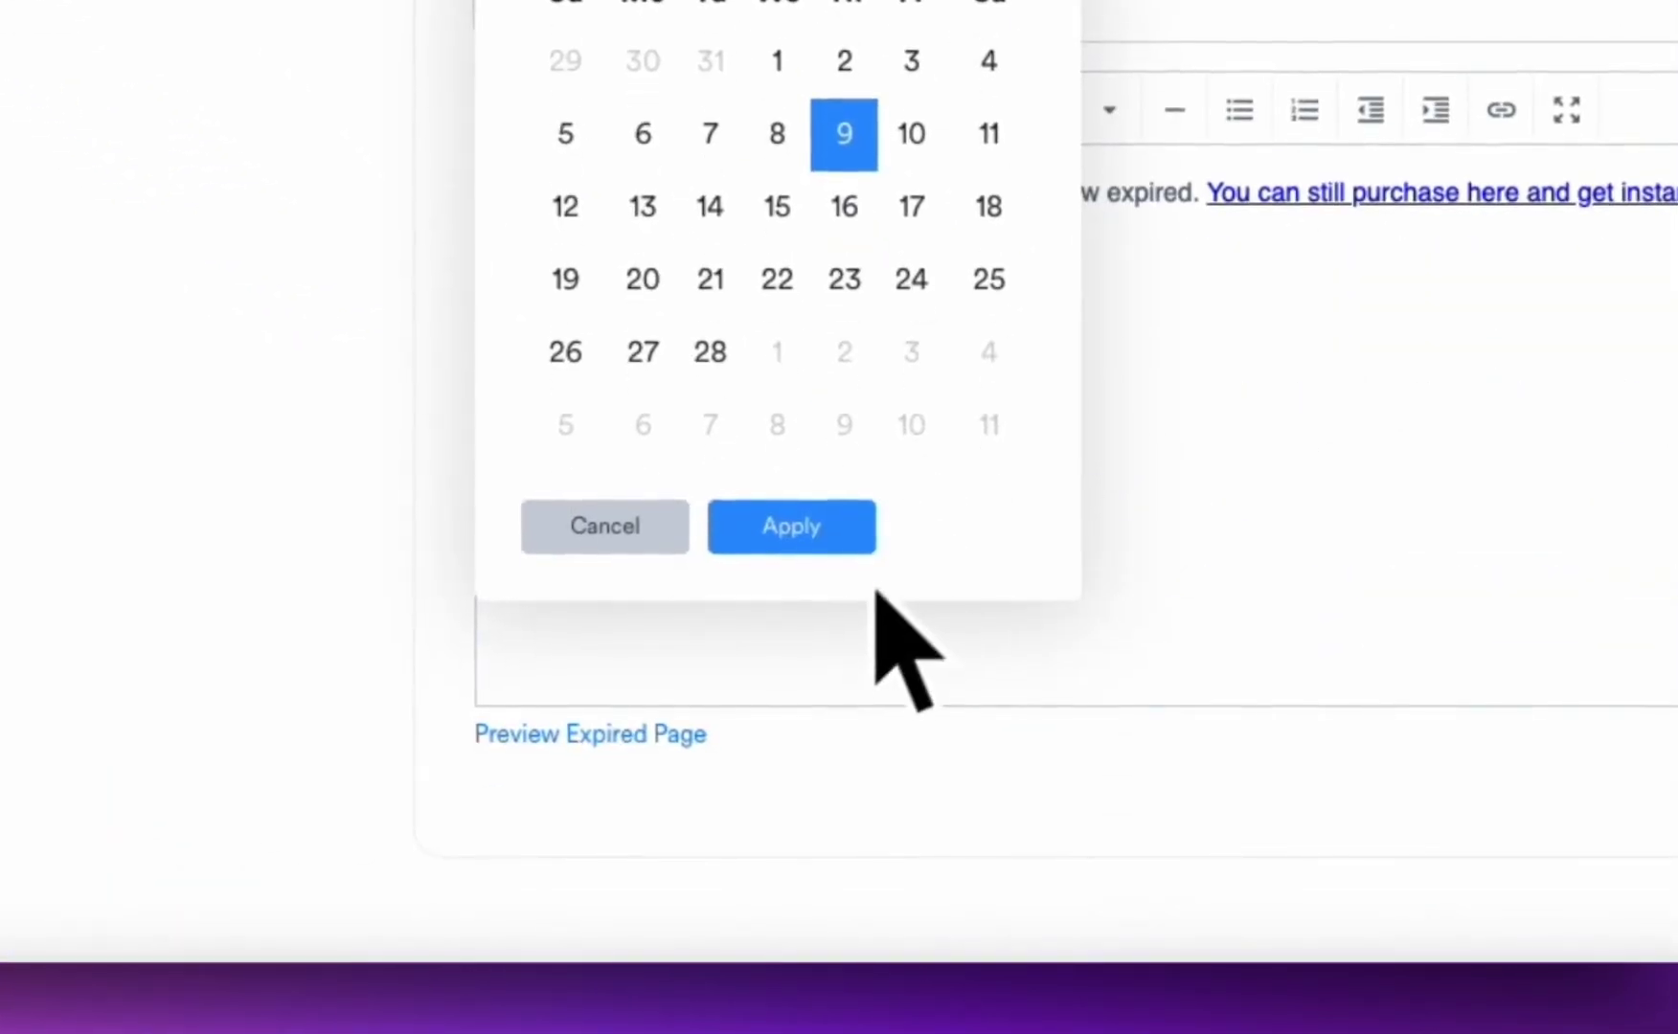
{"action": "left_click", "coordinate": [814, 527]}
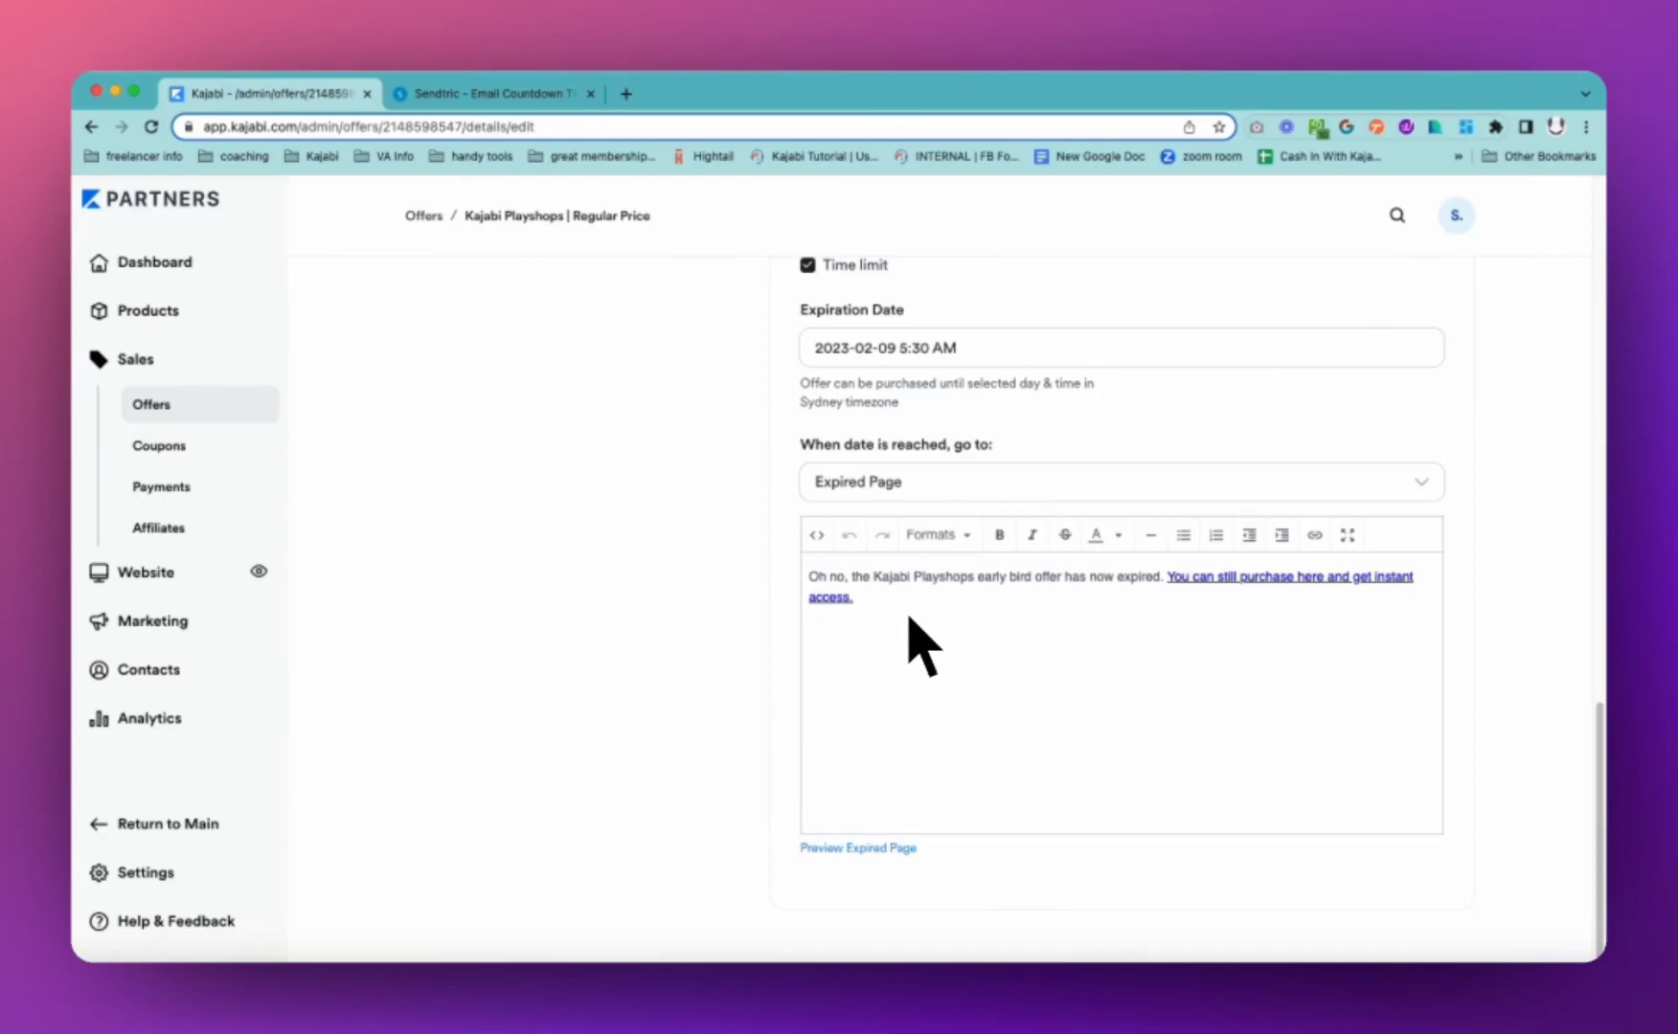
{"action": "scroll", "coordinate": [1023, 720], "scroll_direction": "up", "scroll_amount": 1}
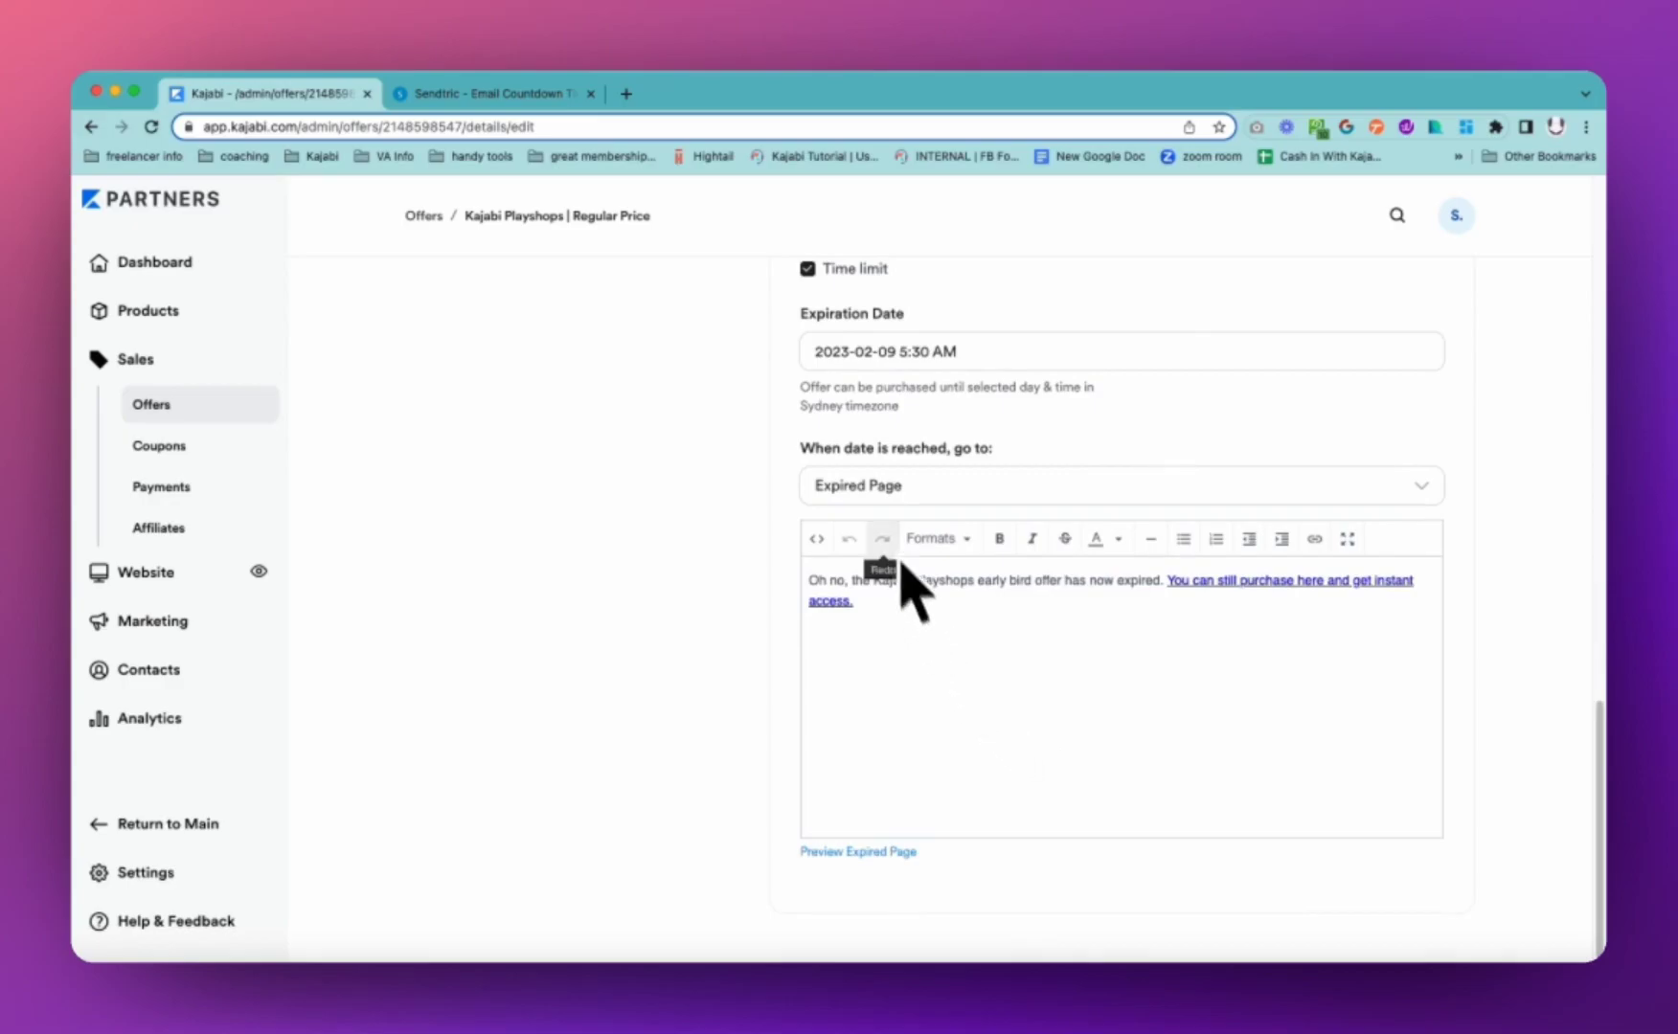
{"action": "left_click", "coordinate": [943, 489]}
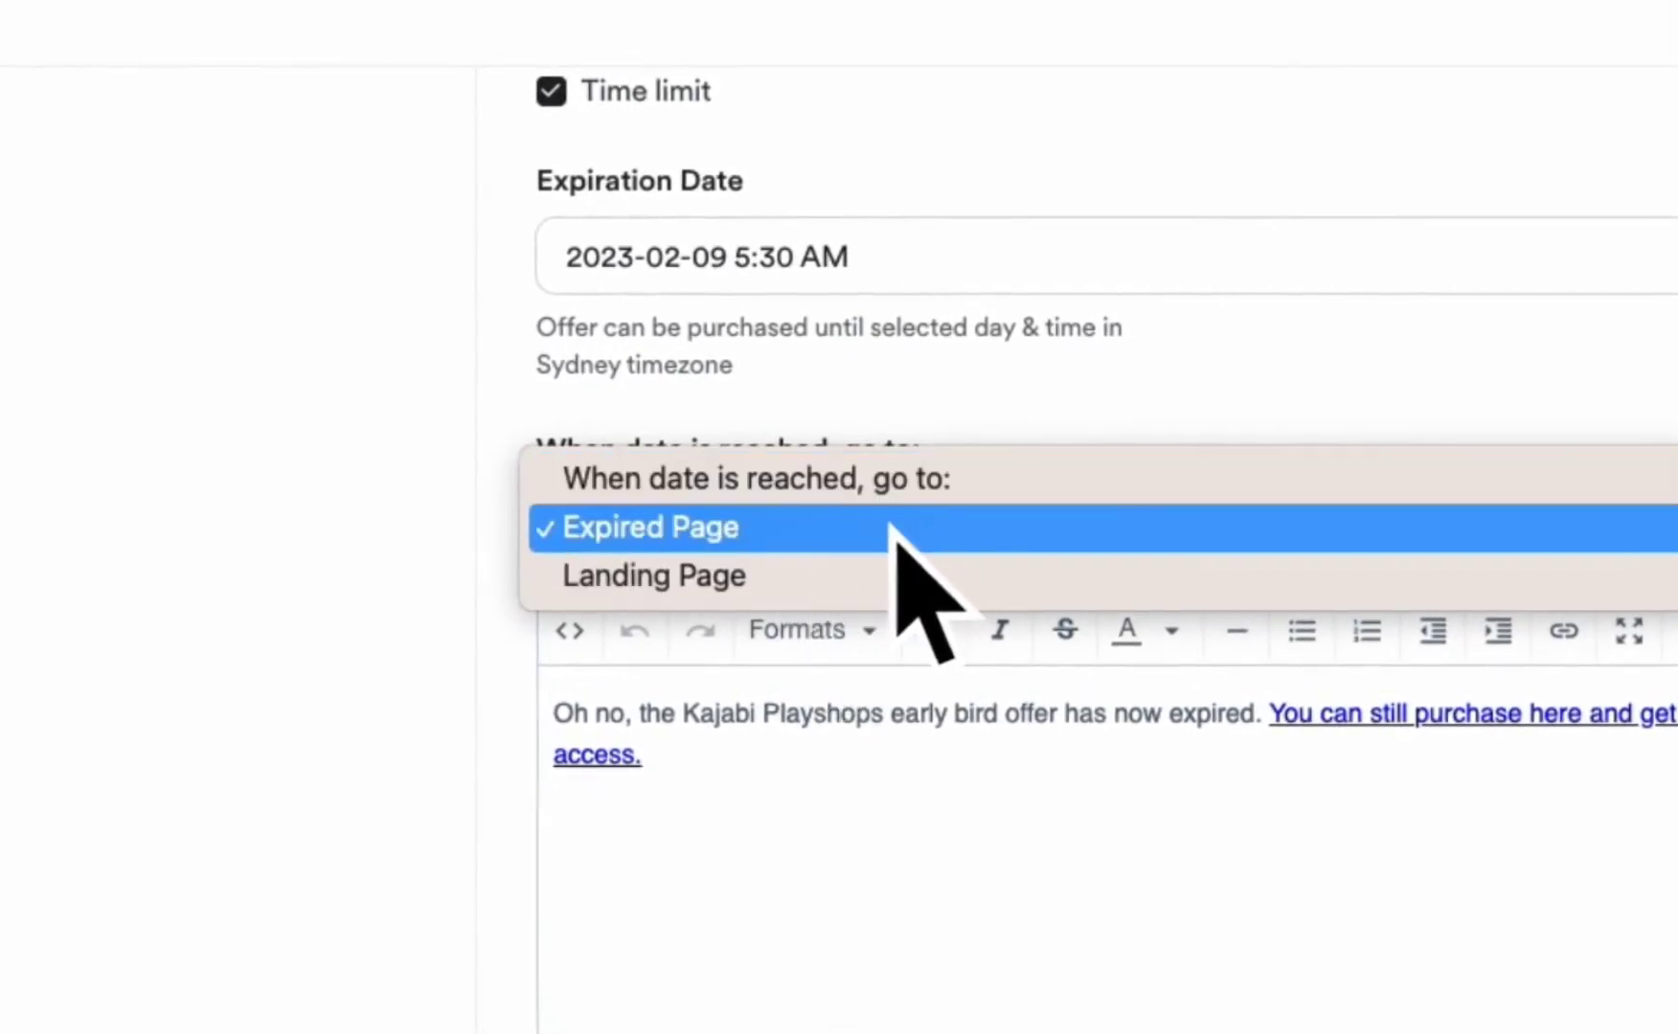
{"action": "left_click", "coordinate": [895, 532]}
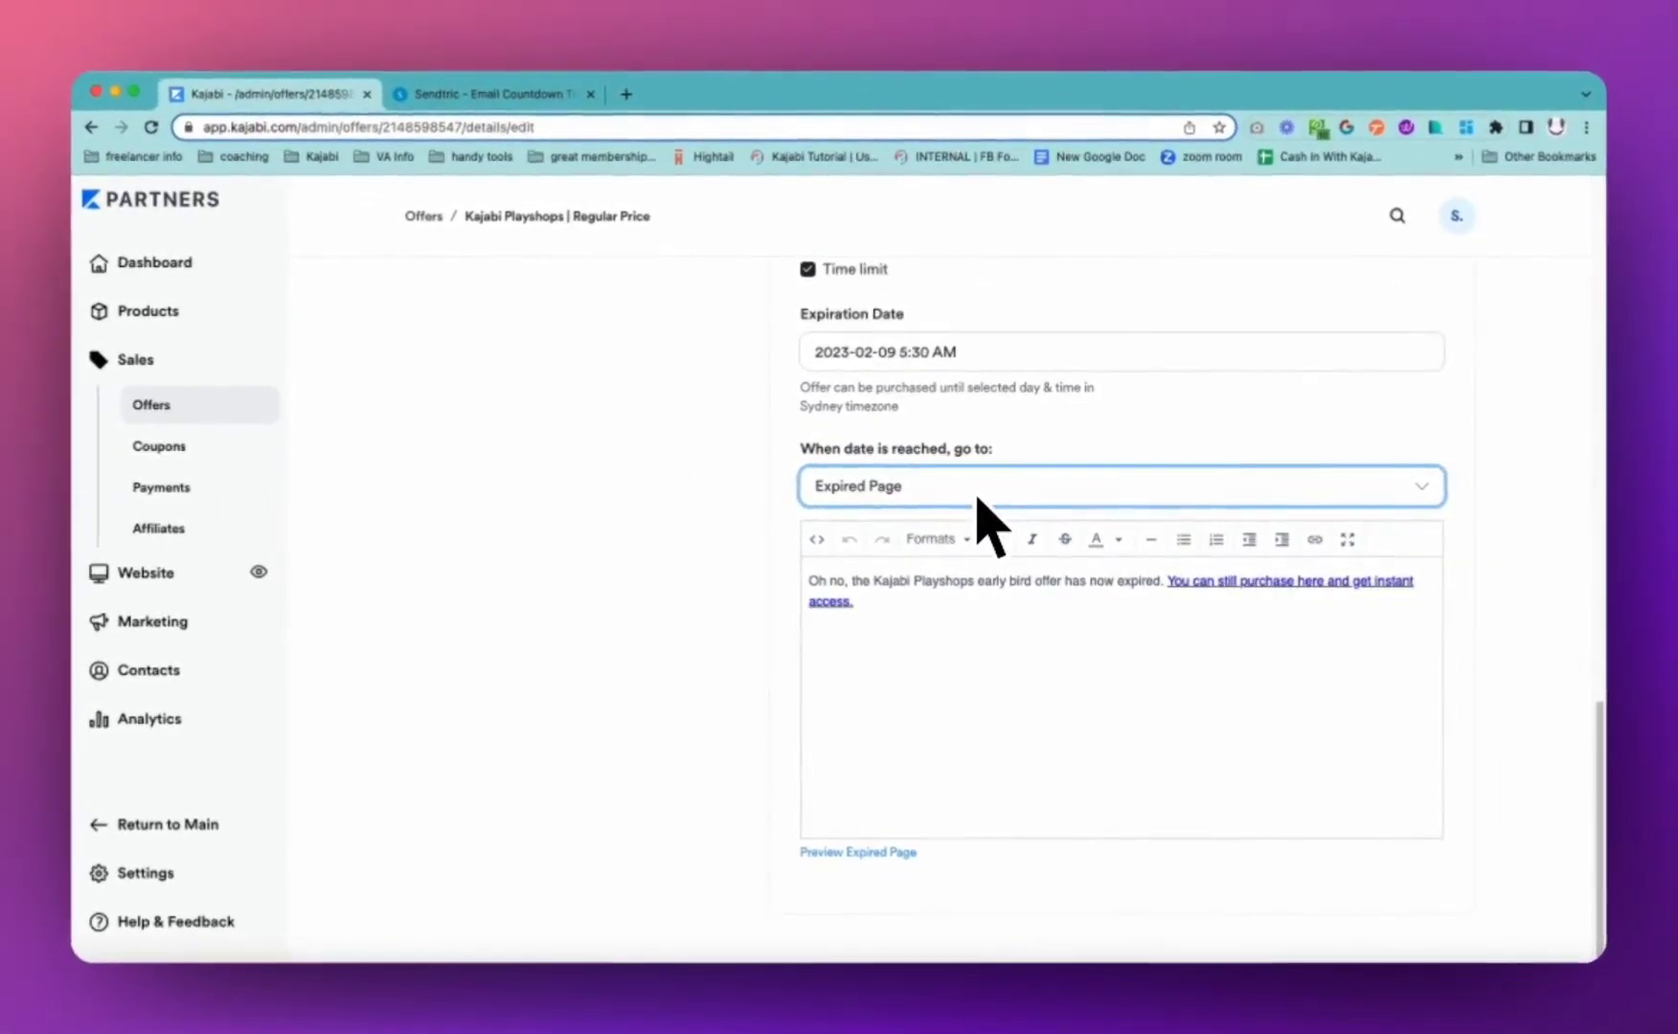